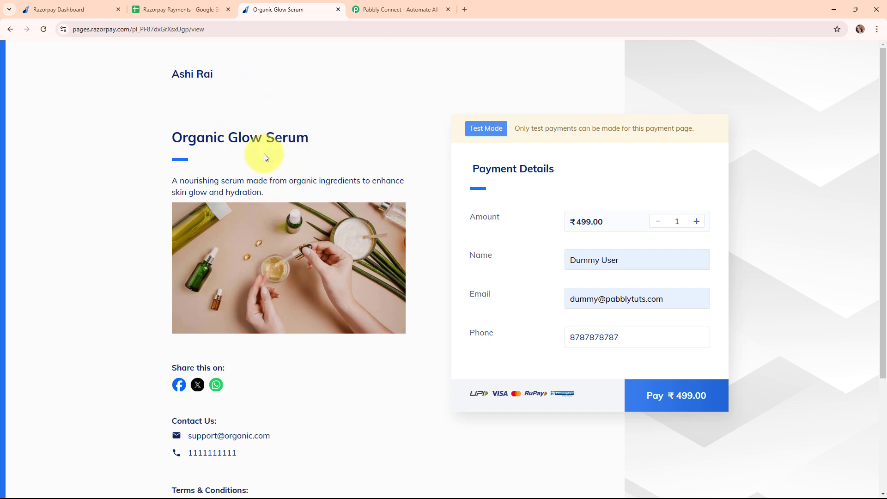
# Step: Show the Razorpay Payments spreadsheet with its single upi payment row under the headers
pyautogui.click(171, 9)
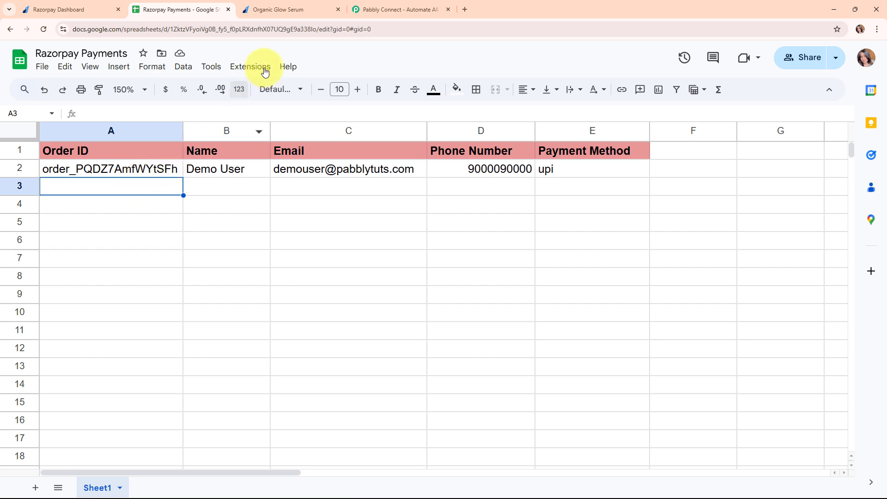
pyautogui.click(304, 10)
pyautogui.click(194, 5)
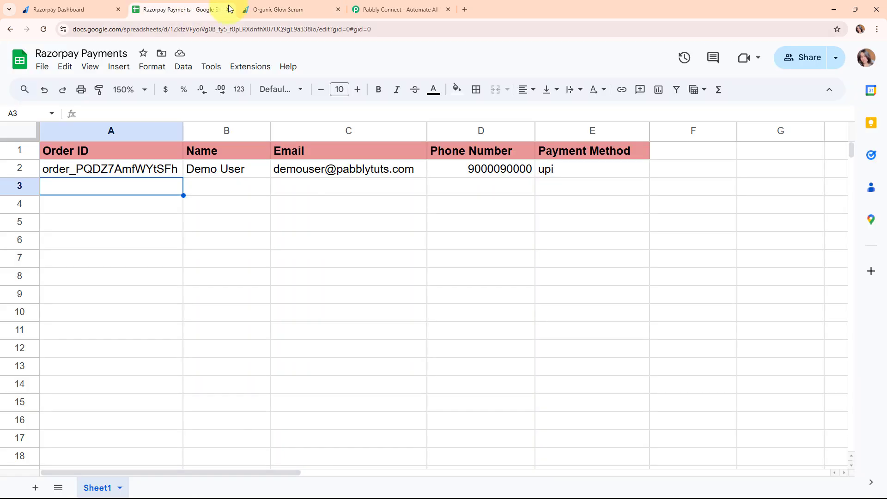
# Step: Pay ₹499 for Organic Glow Serum by UPI using success@razorpay as the UPI ID
pyautogui.click(282, 4)
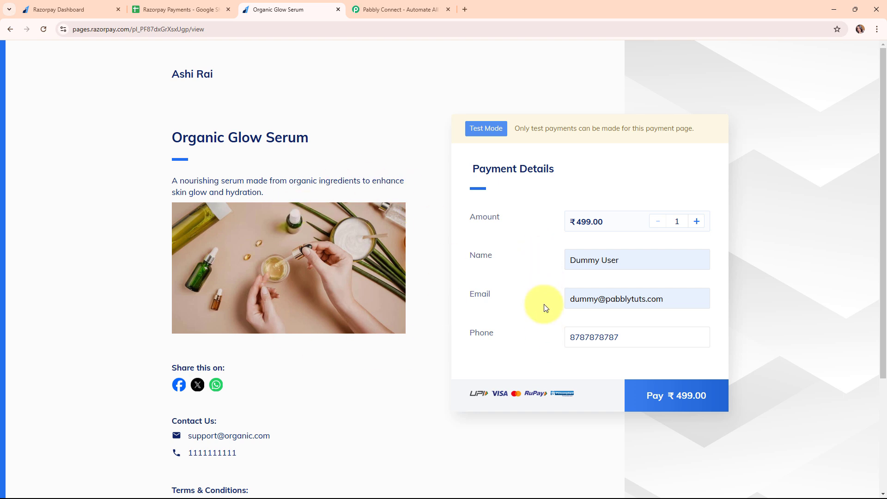
pyautogui.click(710, 401)
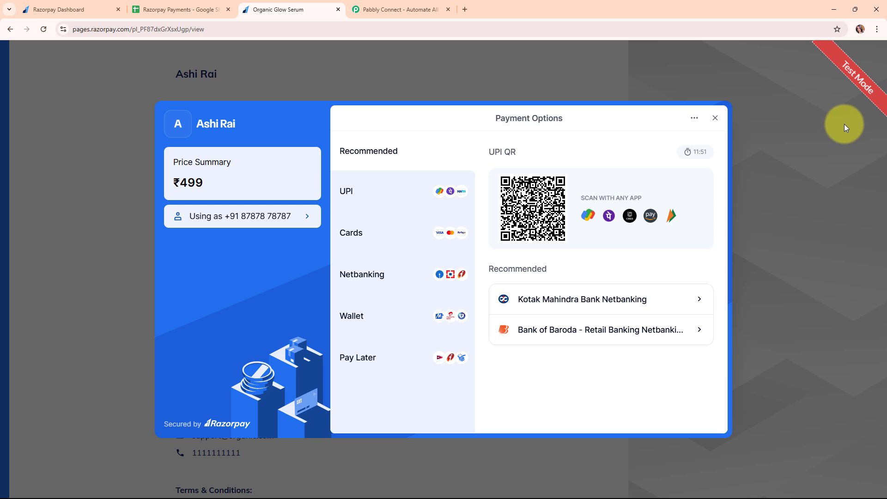
pyautogui.click(384, 197)
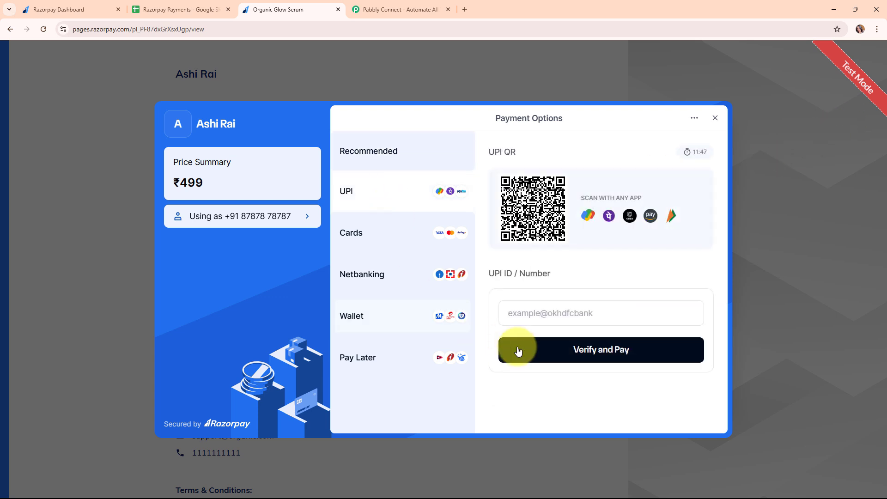
pyautogui.click(548, 310)
pyautogui.click(560, 340)
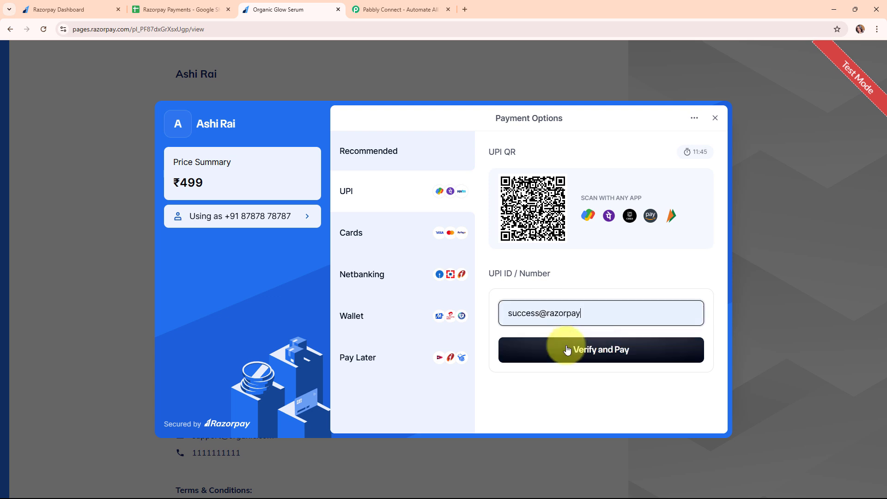
pyautogui.click(612, 354)
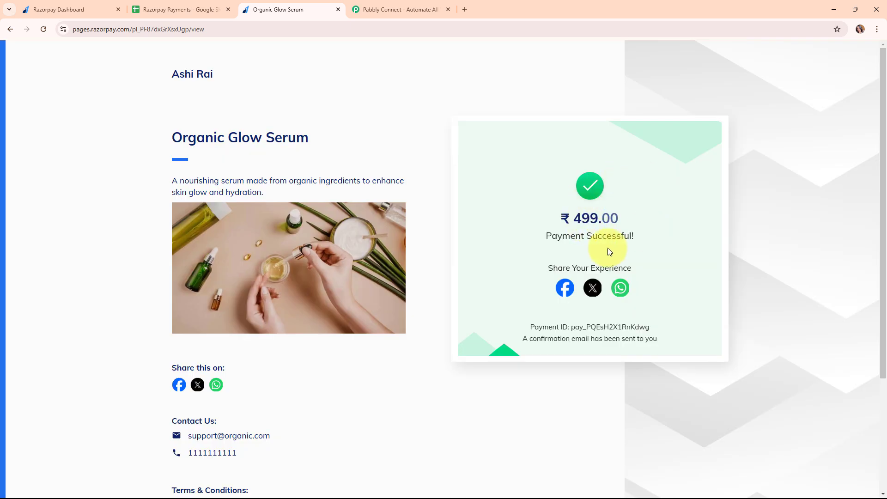
# Step: Review new row 3 in the sheet: order ID, name, e-mail, phone and upi in A3–E3
pyautogui.click(133, 5)
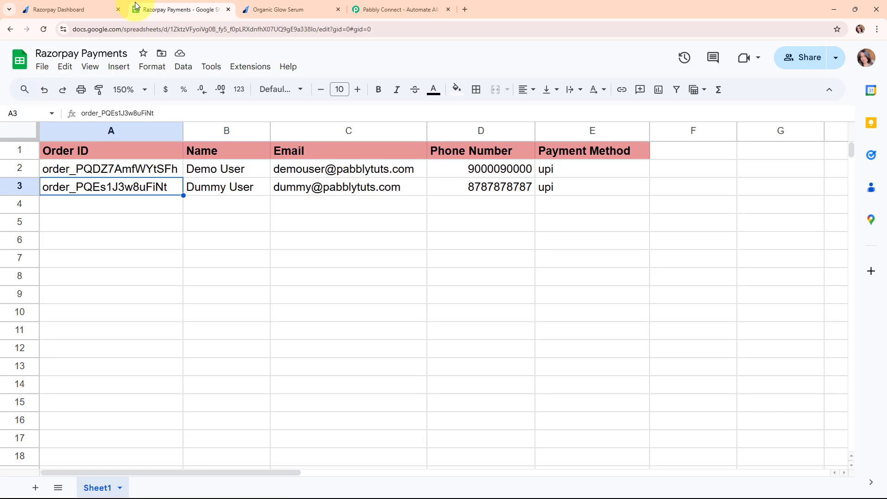
pyautogui.click(147, 210)
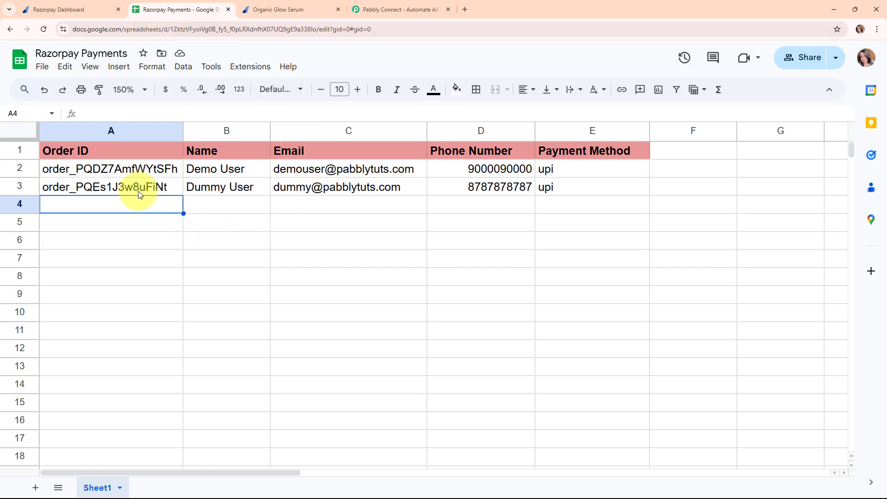
pyautogui.click(138, 189)
pyautogui.click(217, 187)
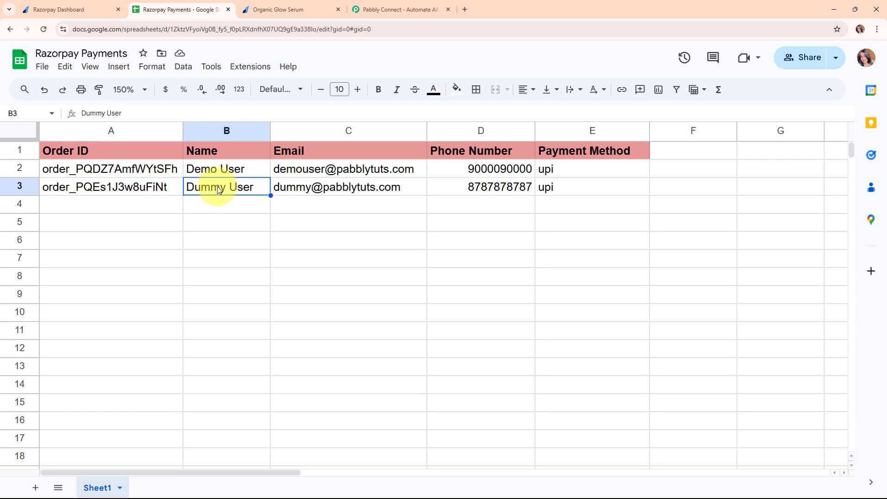
pyautogui.click(307, 189)
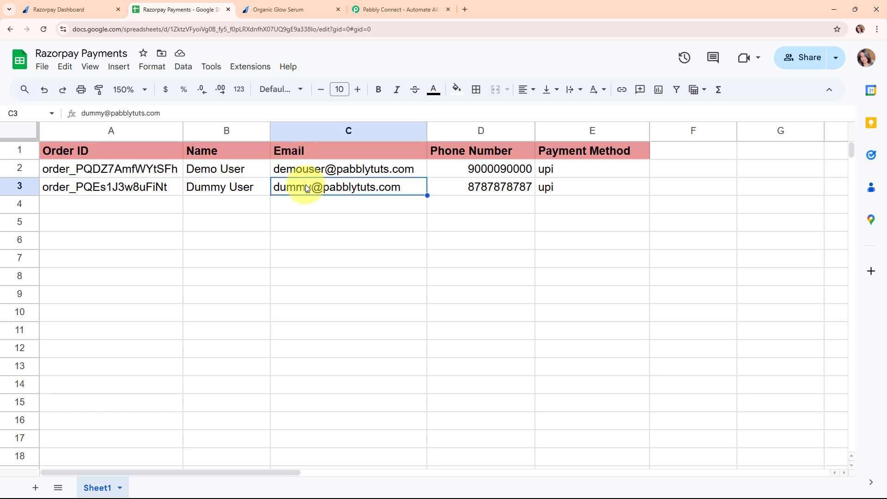
pyautogui.click(500, 188)
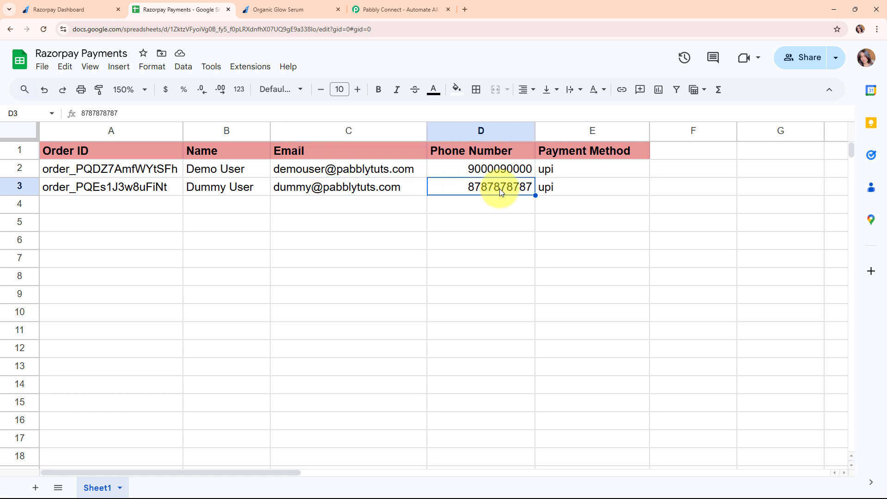
pyautogui.click(560, 192)
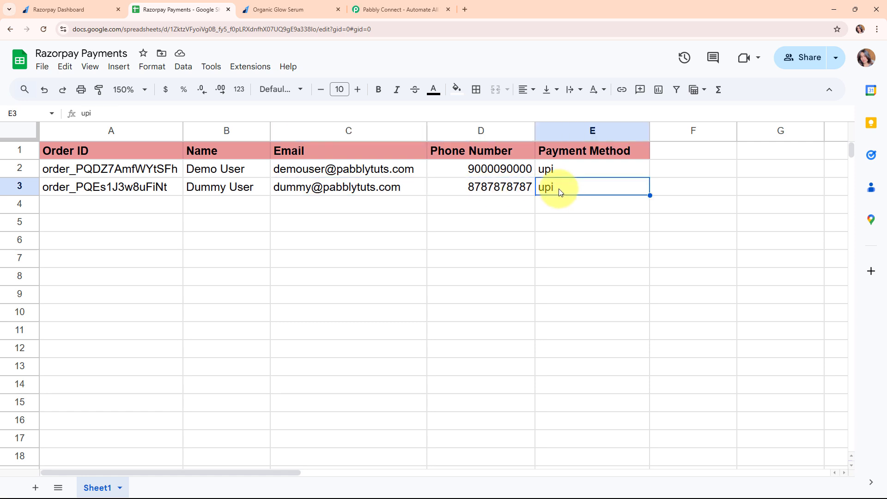
pyautogui.click(156, 212)
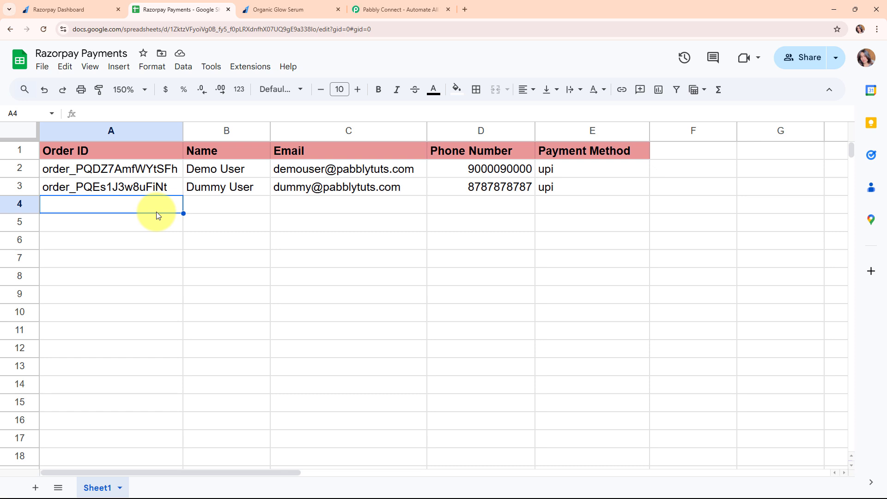
# Step: Glance at the payment success page, then go to the Pabbly Connect website
pyautogui.click(262, 9)
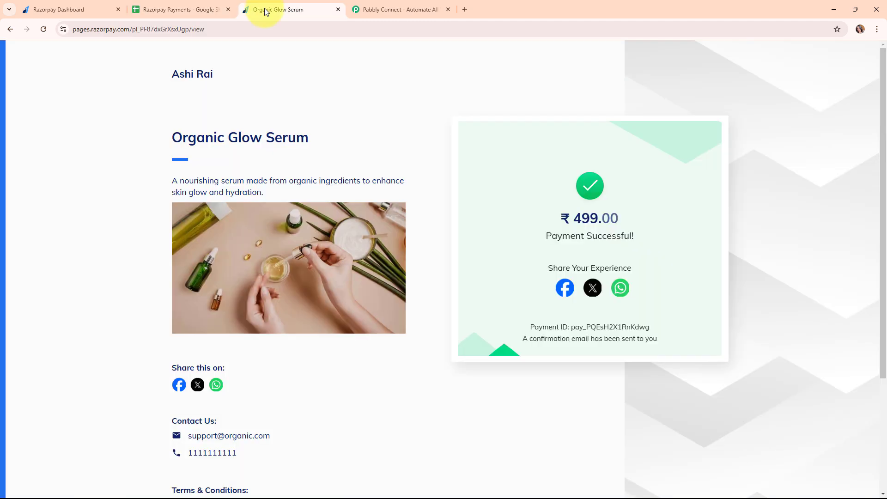
pyautogui.click(140, 4)
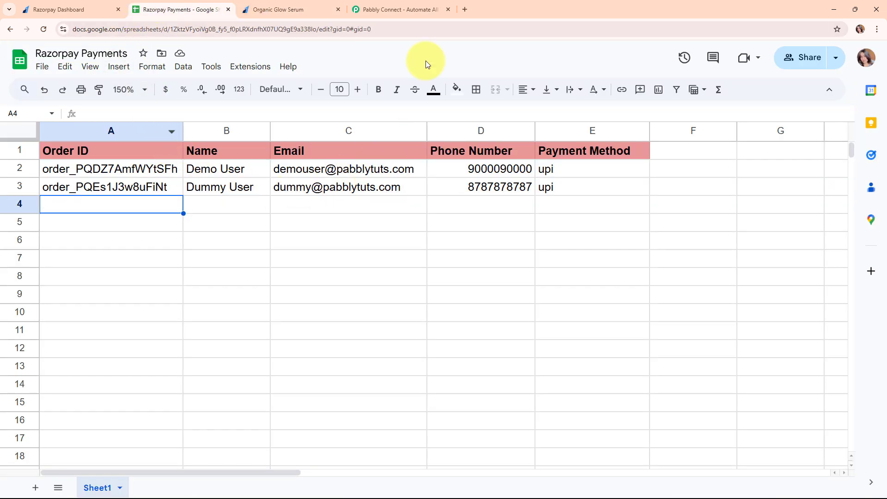
pyautogui.click(409, 5)
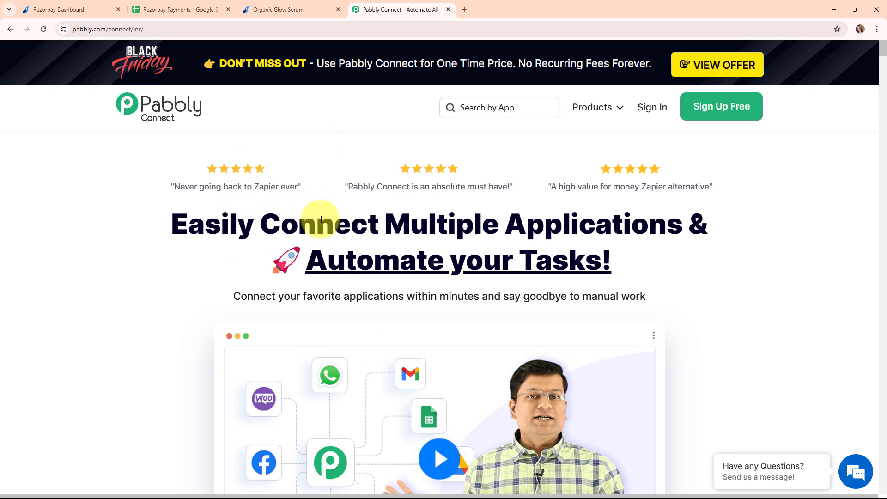
# Step: Dismiss the Black Friday offer popup and reload the Pabbly Connect home page
pyautogui.click(191, 28)
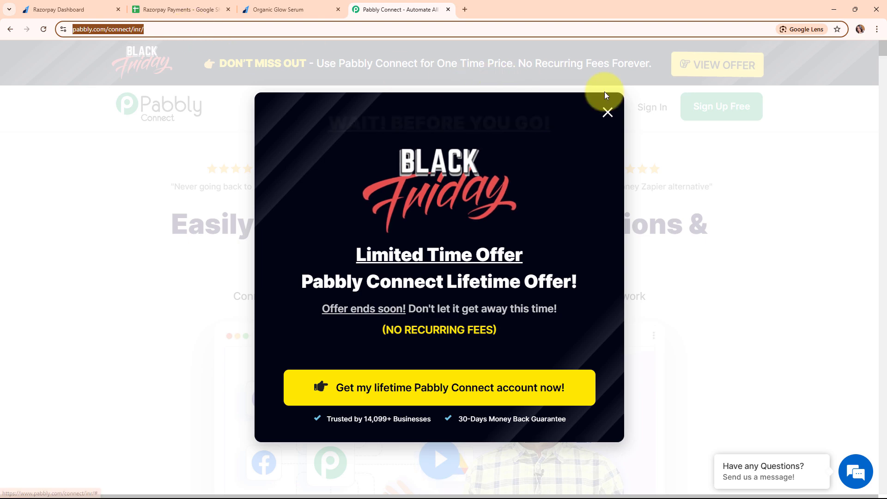
pyautogui.click(607, 113)
pyautogui.moveTo(600, 107)
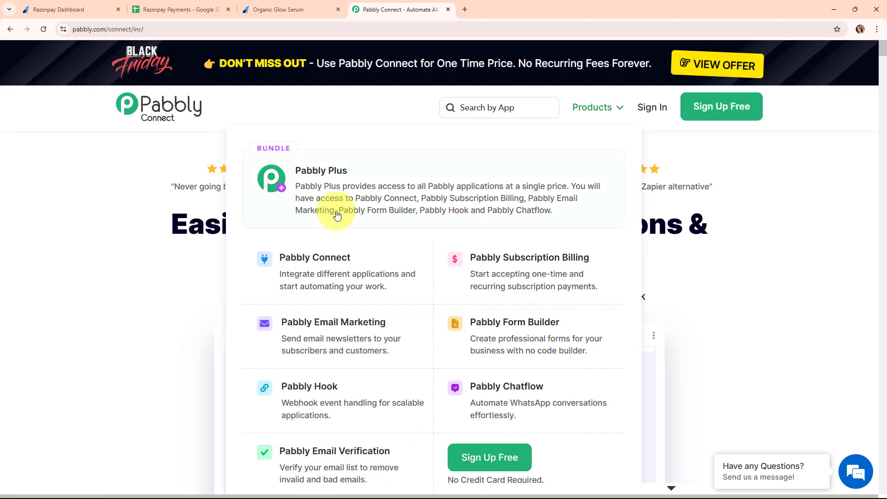
pyautogui.click(184, 117)
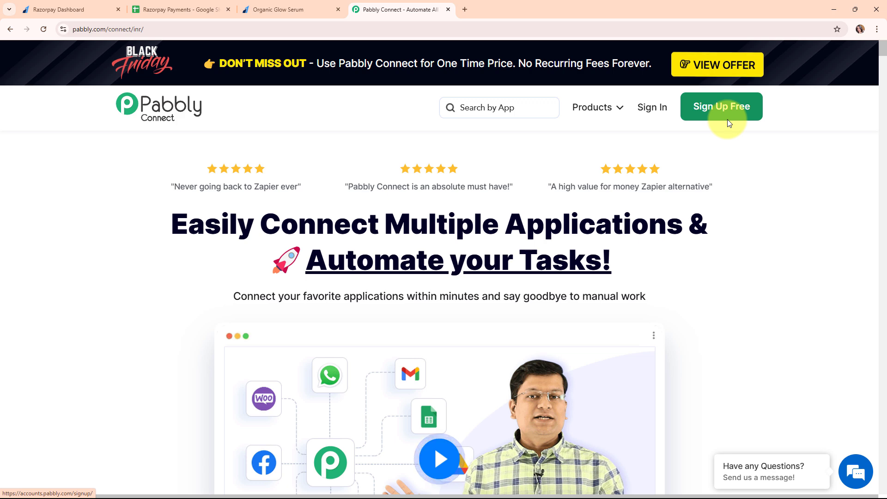
# Step: Sign in and launch Pabbly Connect from the All Pabbly Apps list
pyautogui.click(646, 112)
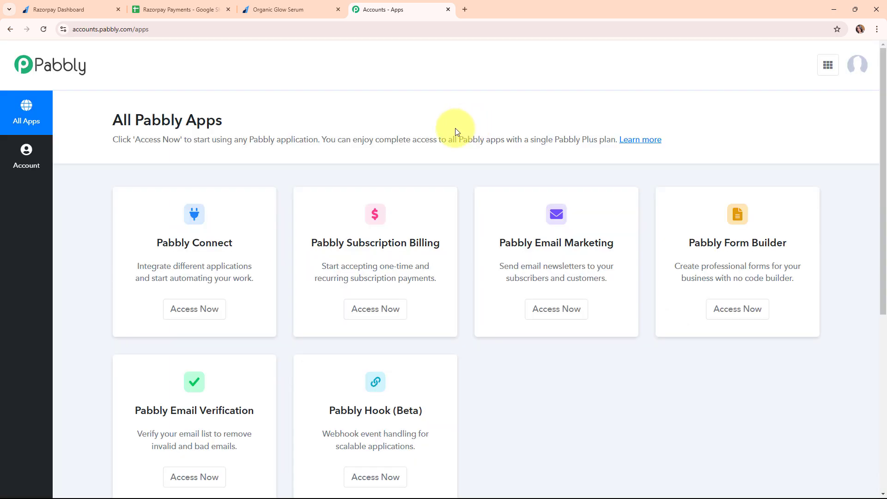
pyautogui.moveTo(113, 121); pyautogui.dragTo(319, 116)
pyautogui.click(322, 118)
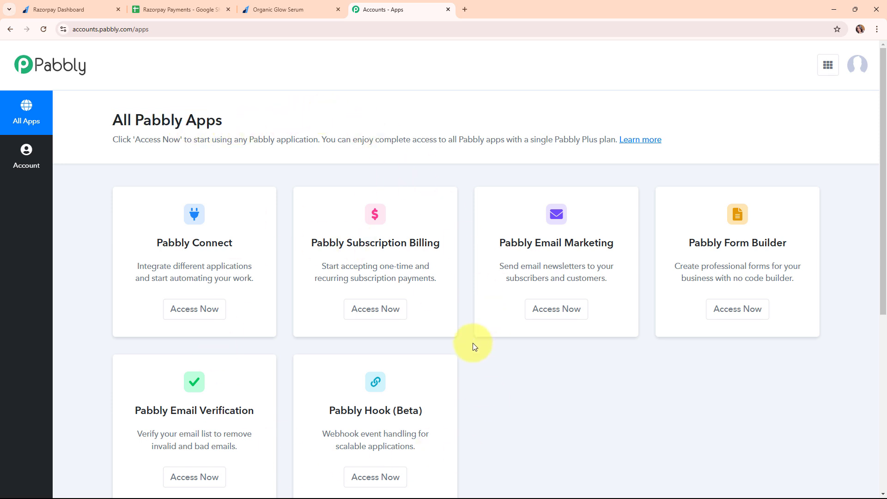
pyautogui.click(184, 320)
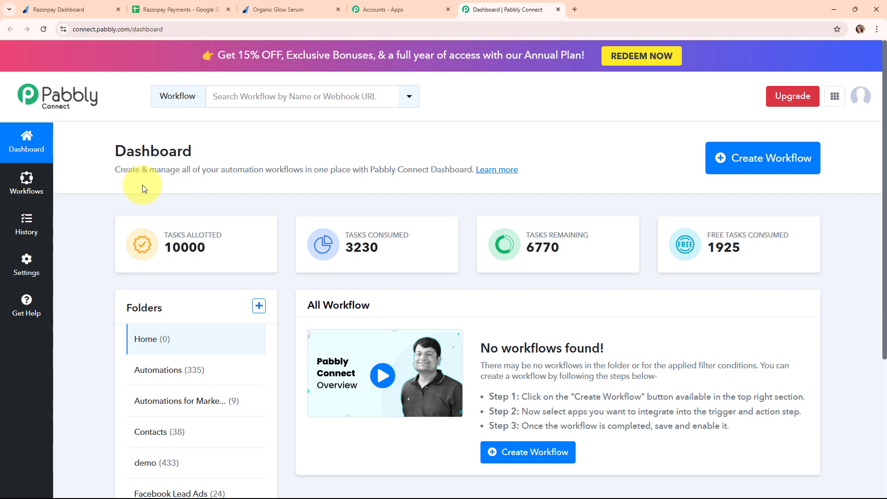
# Step: Create workflow 'Add Successful Razorpay Payment Details in Google Sheets…' in the Automations folder
pyautogui.click(776, 160)
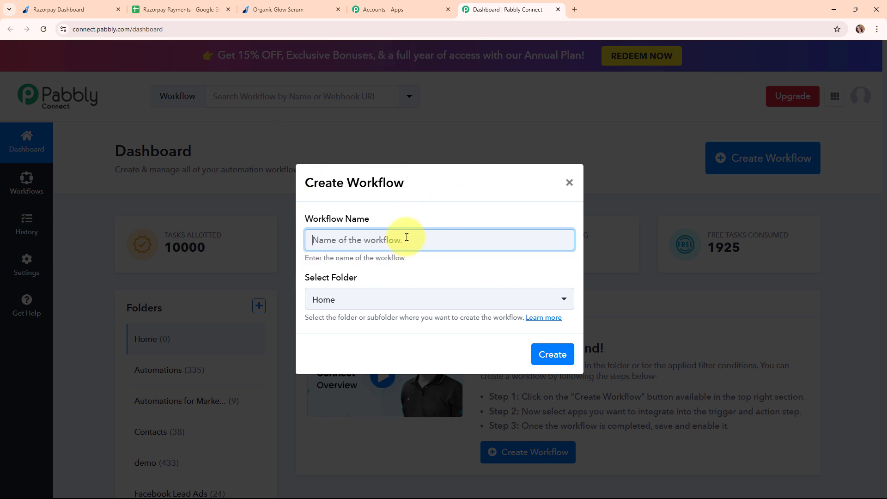
pyautogui.hotkey('ctrl', 'v')
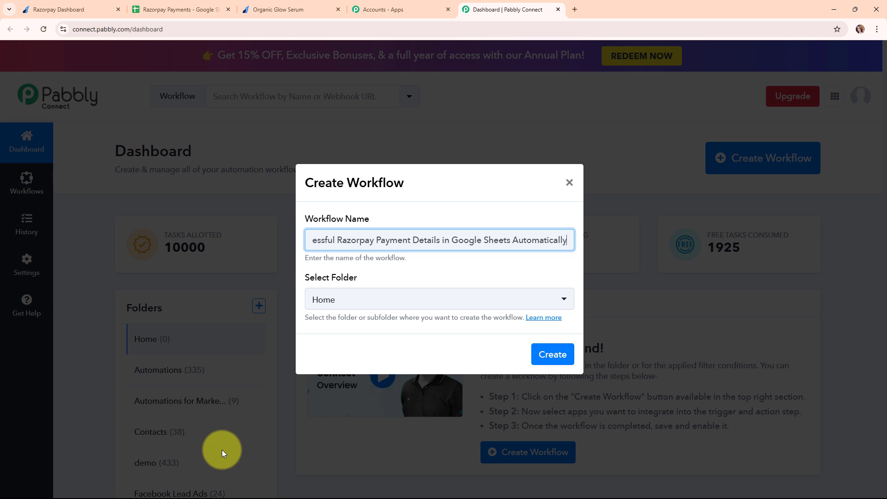
pyautogui.click(387, 306)
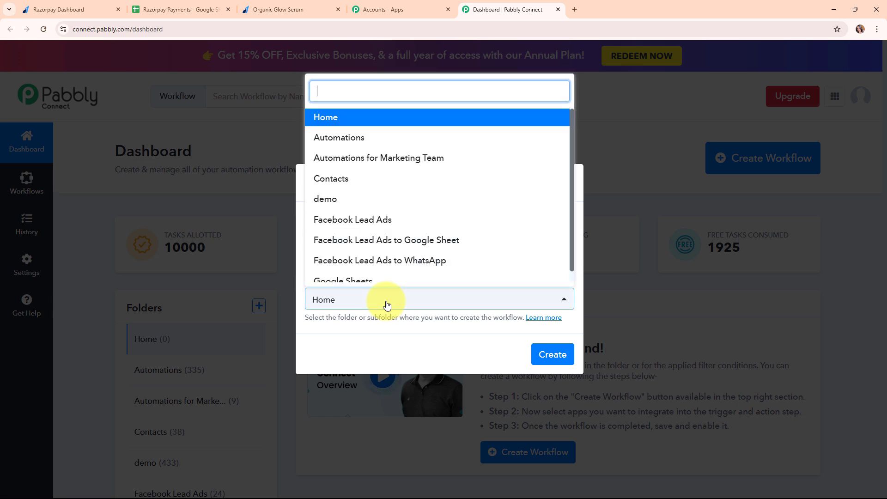
pyautogui.click(392, 139)
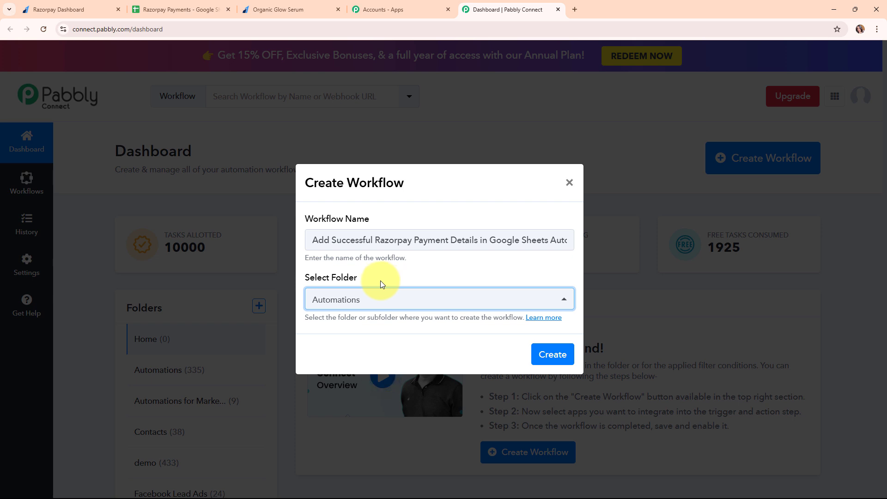
pyautogui.click(546, 321)
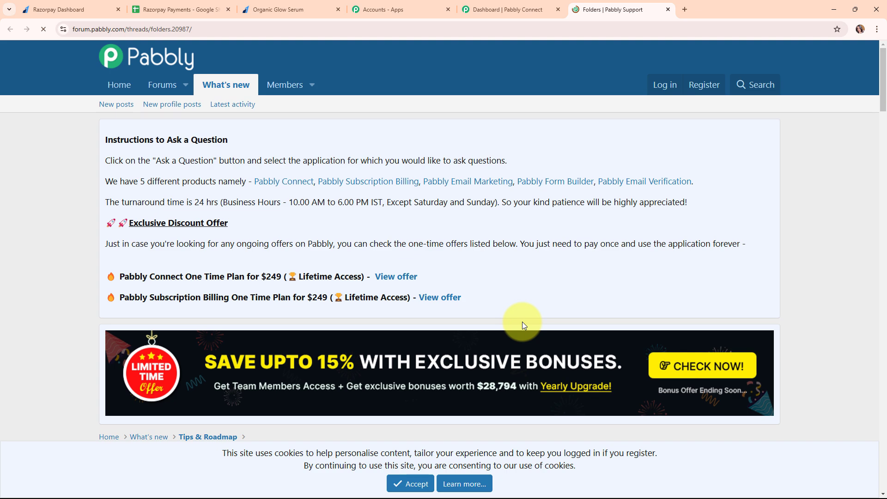
pyautogui.scroll(-8, 522, 322)
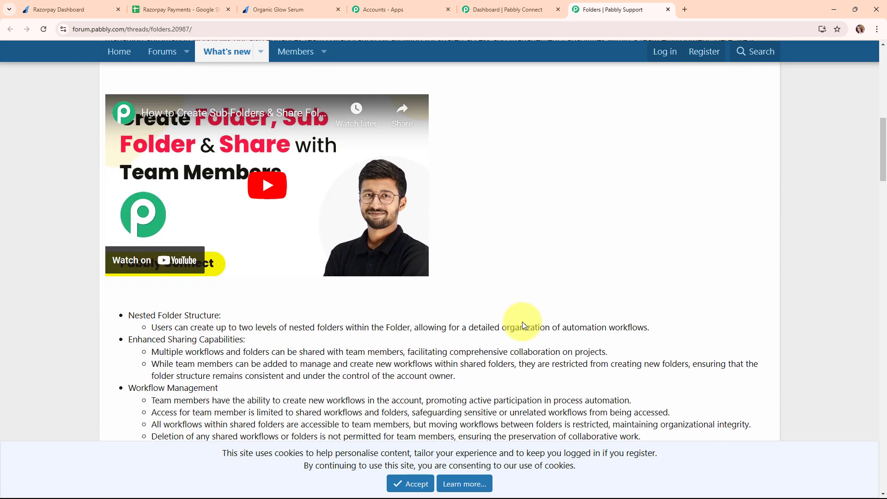
pyautogui.scroll(5, 523, 322)
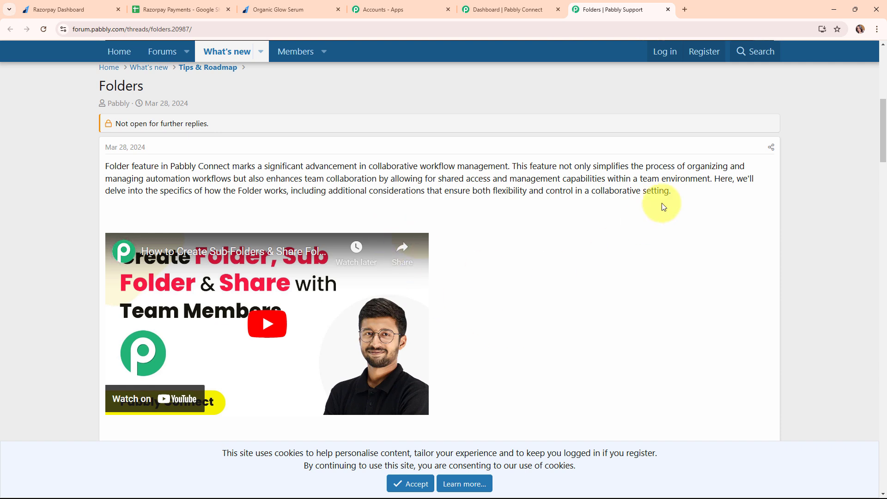
pyautogui.click(668, 9)
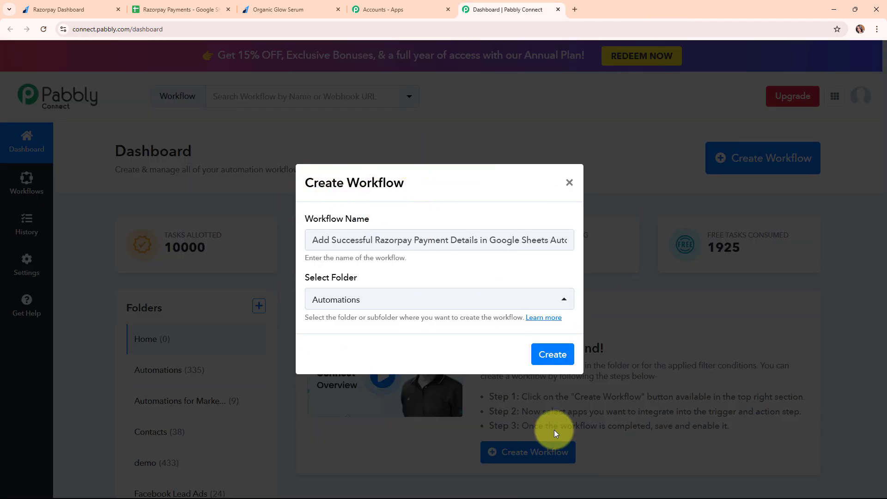
pyautogui.click(560, 355)
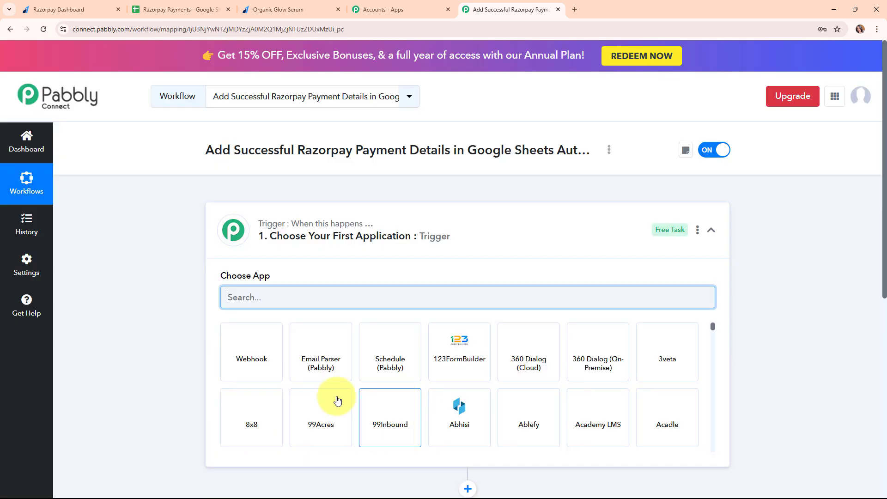
# Step: Search 'razor' and choose Razorpay as the trigger app in the first step
pyautogui.click(709, 228)
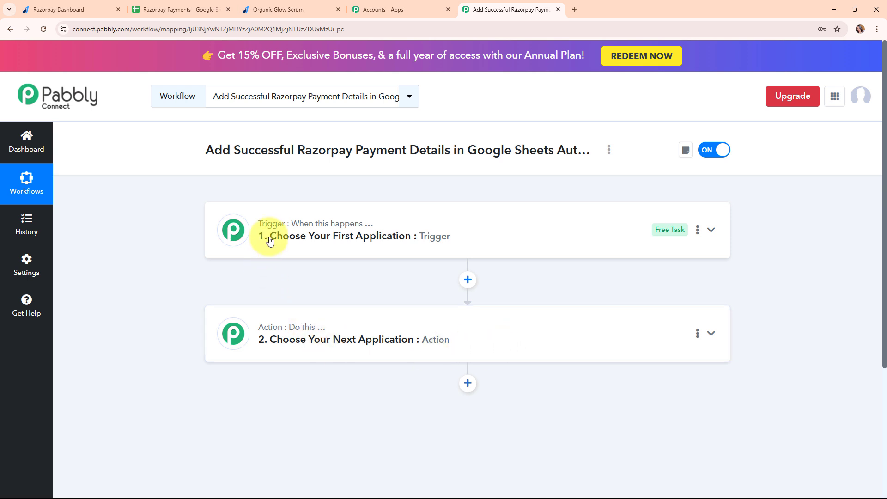
pyautogui.moveTo(276, 329)
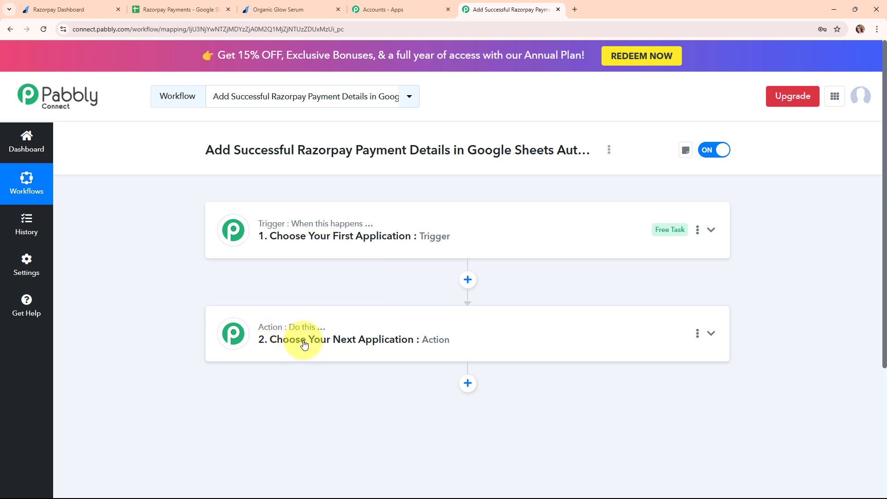
pyautogui.moveTo(312, 336)
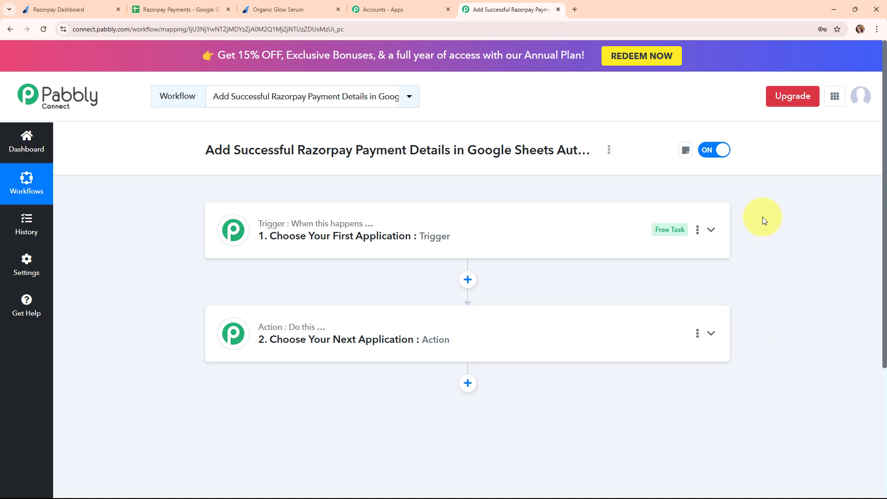
pyautogui.click(716, 233)
pyautogui.click(457, 295)
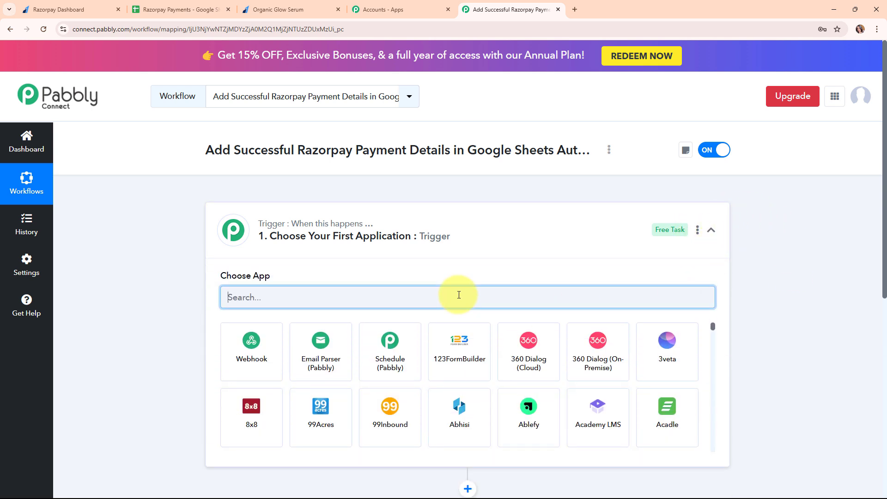
pyautogui.write('razor')
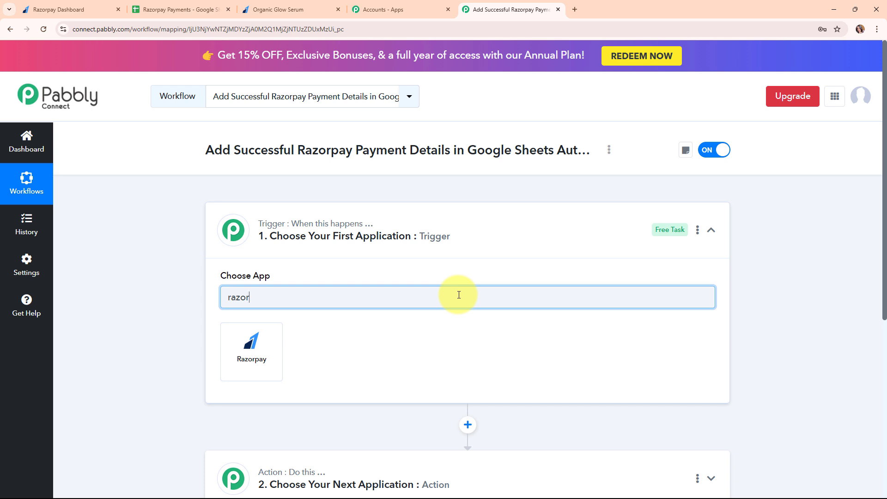
pyautogui.click(259, 350)
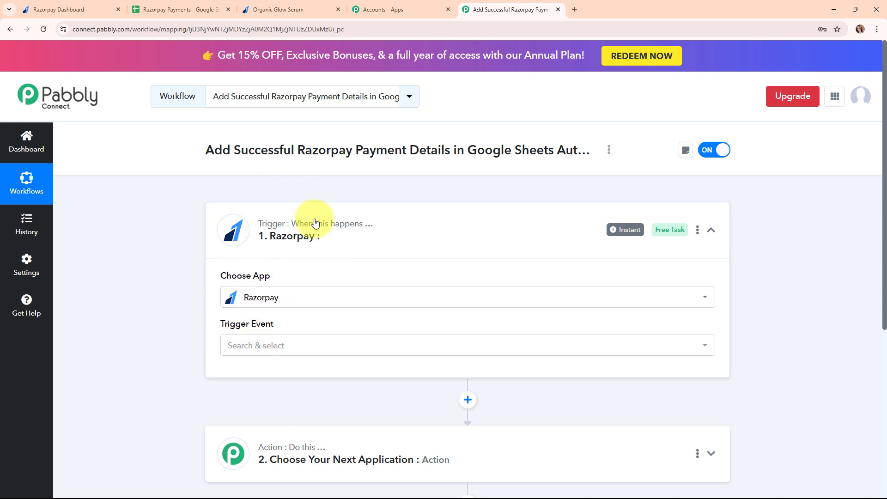
# Step: Set the Razorpay trigger event to Payment Captured
pyautogui.click(313, 351)
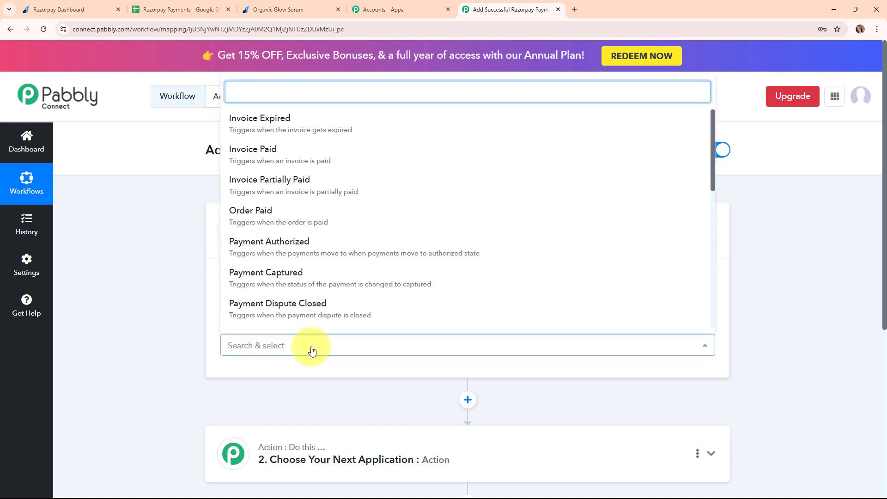
pyautogui.click(277, 277)
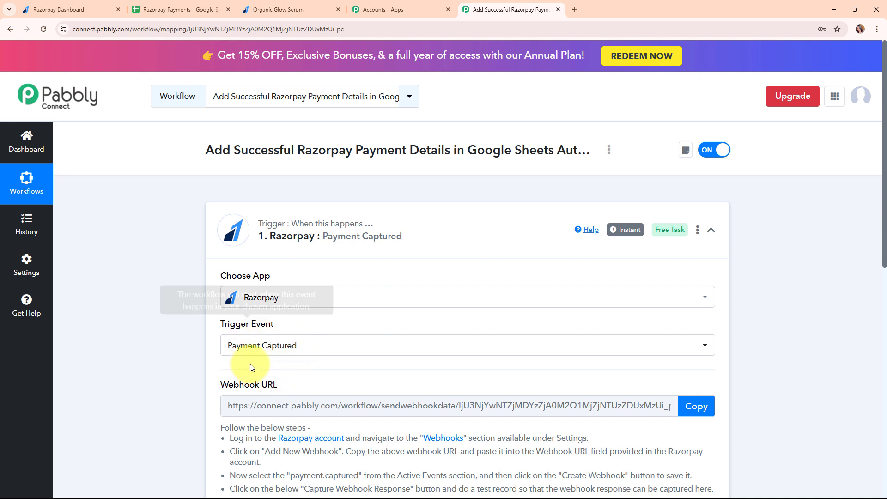
pyautogui.scroll(-2, 436, 368)
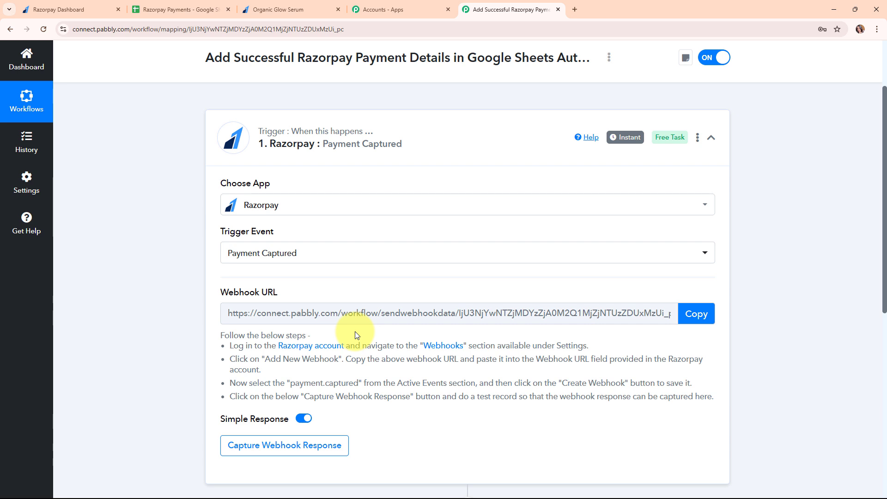
# Step: Copy the trigger's webhook URL and start waiting for a webhook response
pyautogui.moveTo(225, 341); pyautogui.dragTo(718, 399)
pyautogui.click(633, 426)
pyautogui.click(698, 313)
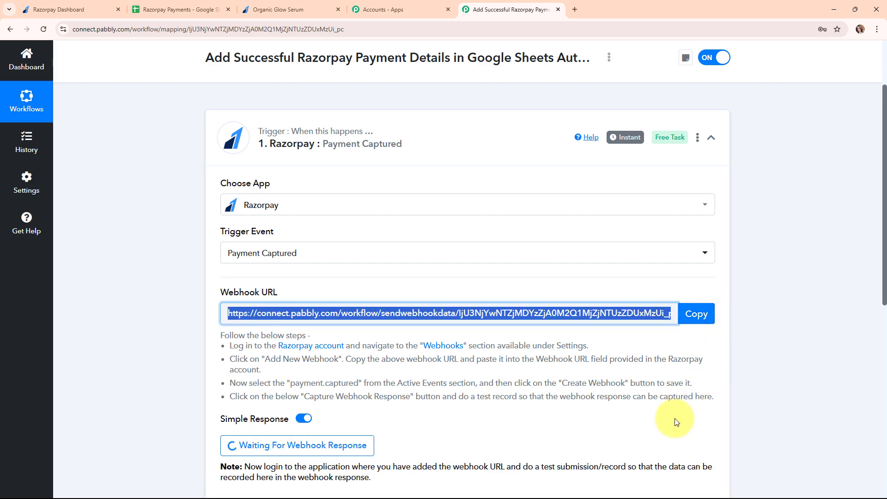
# Step: In the Razorpay Dashboard, open Account & Settings > Webhooks and start adding a new webhook
pyautogui.click(88, 9)
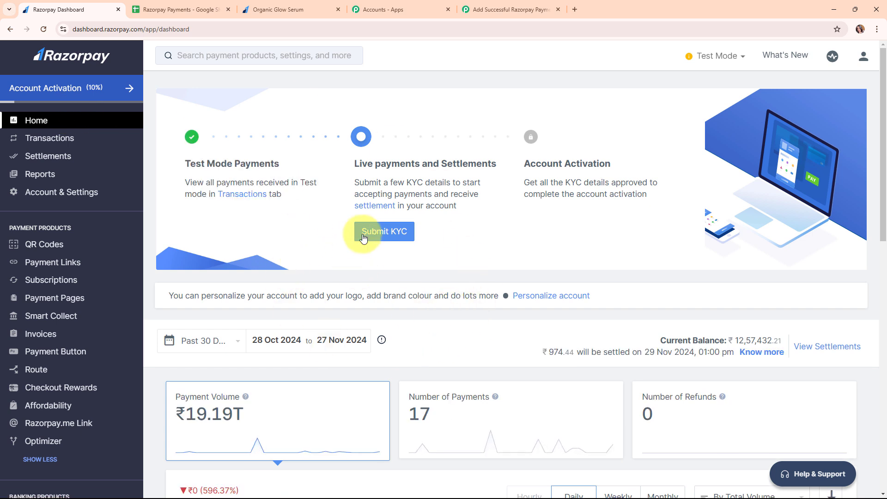
pyautogui.click(66, 194)
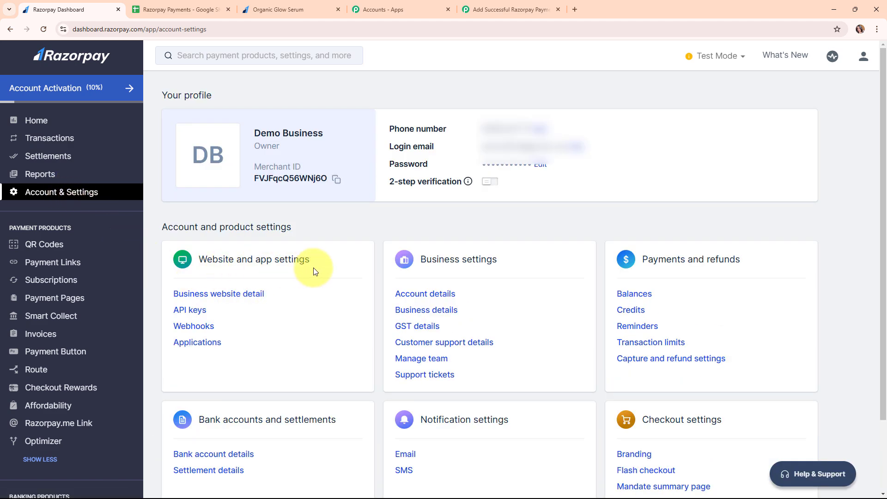
pyautogui.click(202, 327)
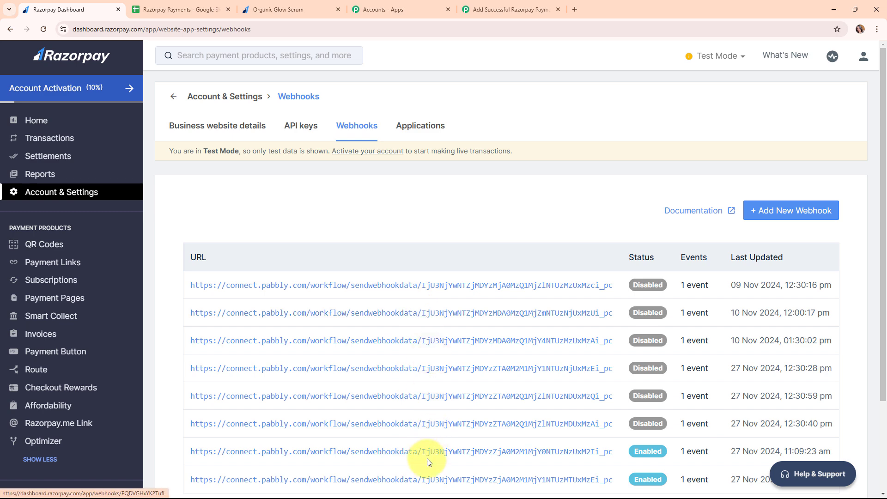
pyautogui.click(790, 213)
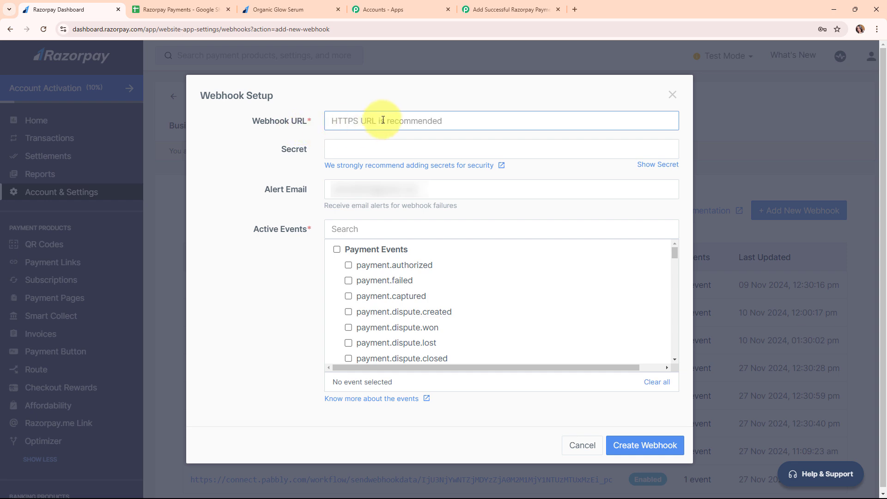
# Step: Create a webhook with the pasted Pabbly URL and the payment.captured active event
pyautogui.hotkey('ctrl', 'v')
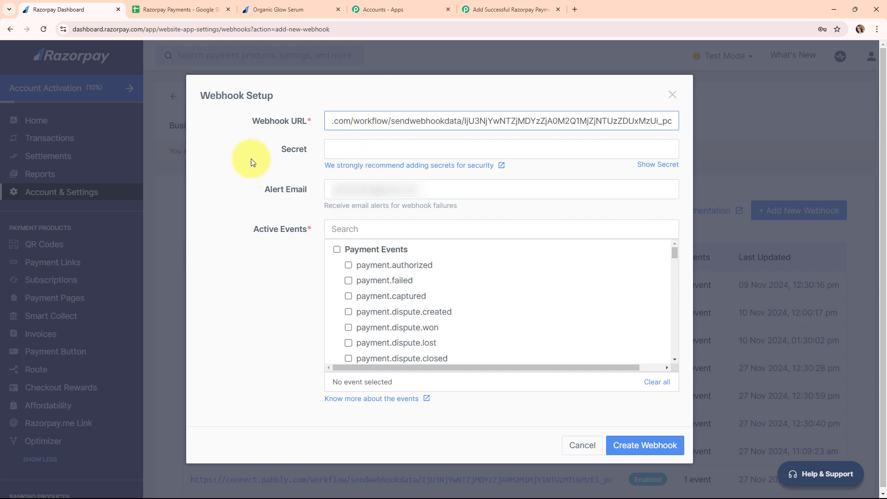
pyautogui.click(281, 165)
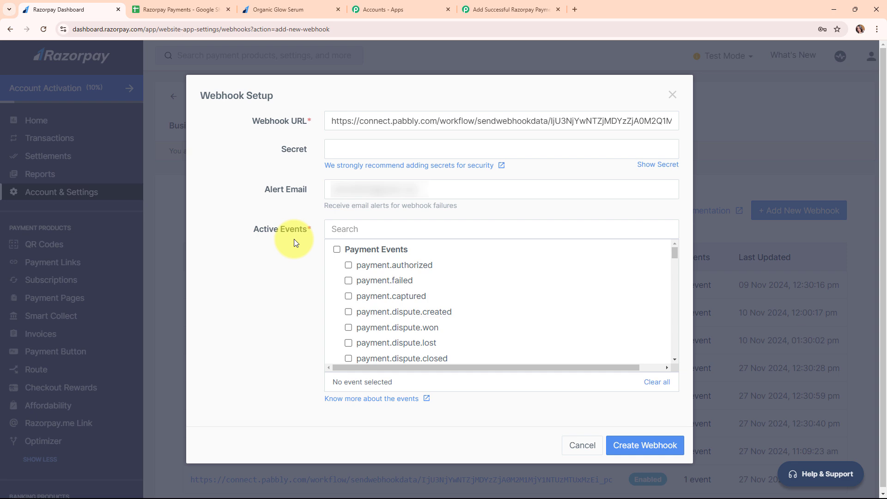
pyautogui.click(373, 296)
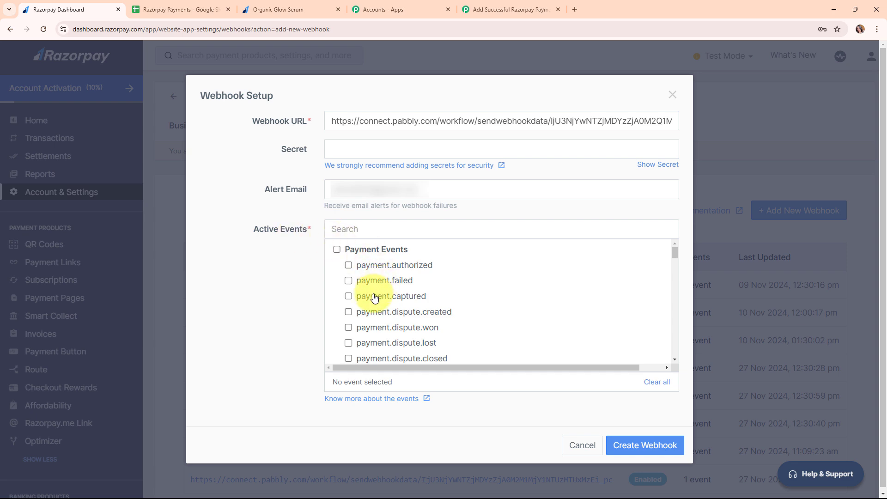
pyautogui.click(651, 447)
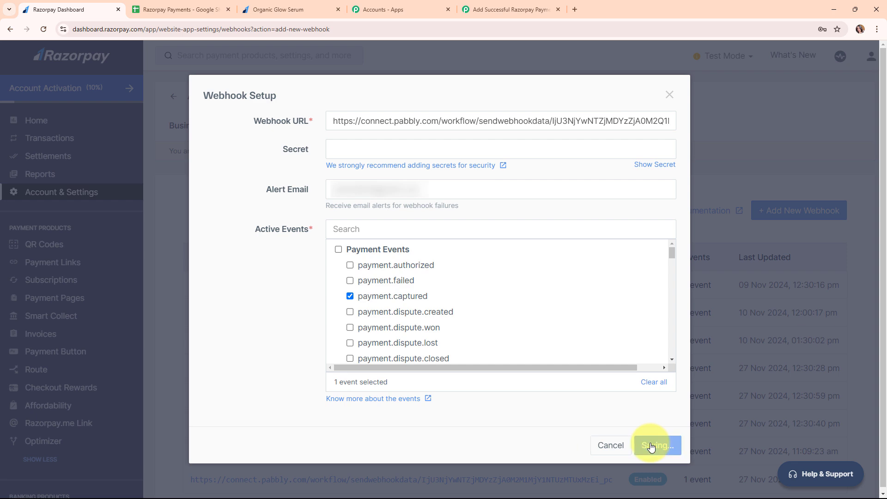
pyautogui.scroll(-3, 522, 397)
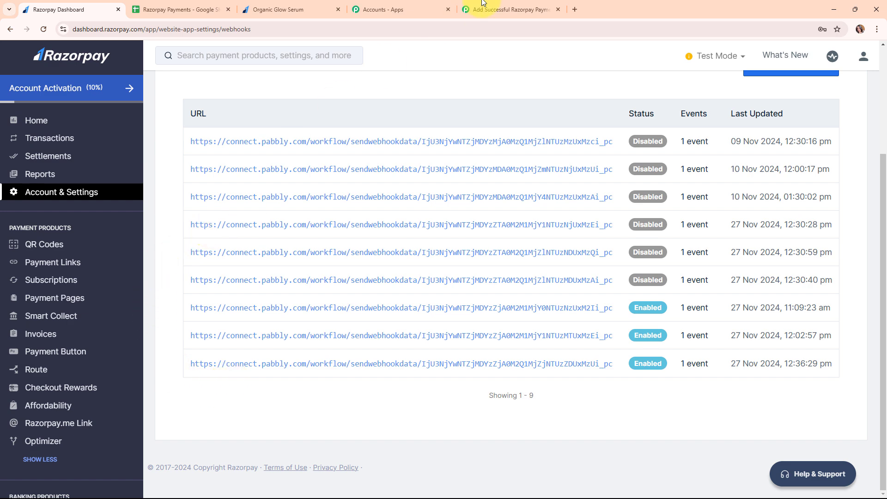
# Step: Check the Pabbly trigger still shows Waiting For Webhook Response, then show the Organic Glow Serum page
pyautogui.click(522, 6)
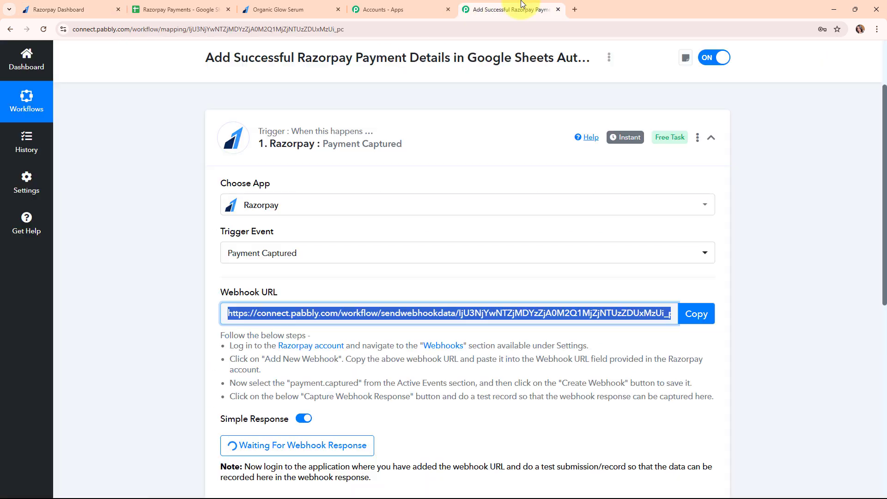
pyautogui.click(754, 246)
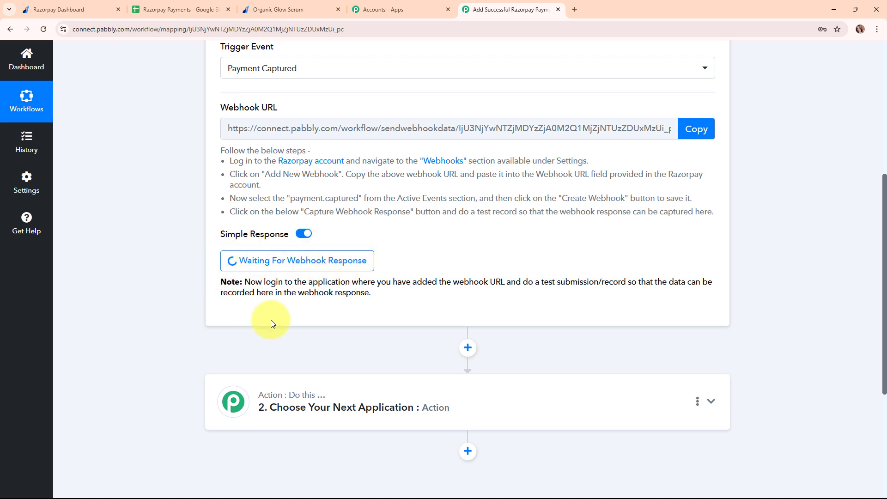
pyautogui.click(304, 9)
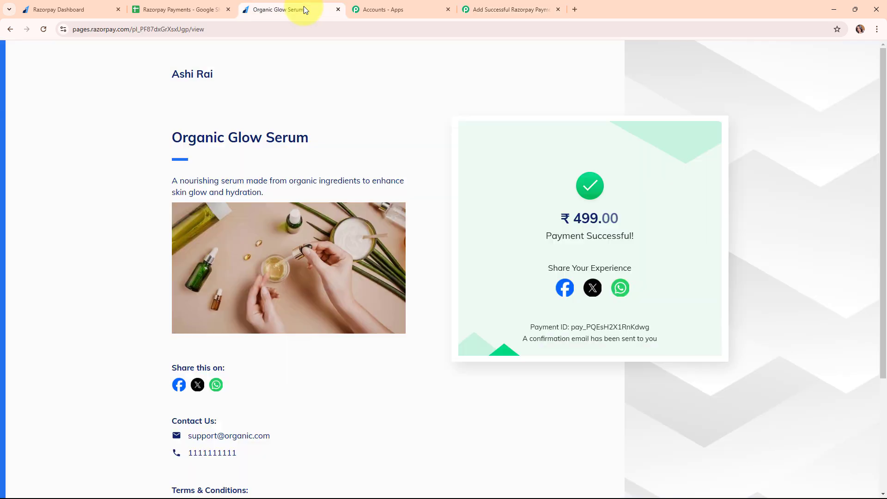
# Step: Reload the Organic Glow Serum page, fill in the payer's name, email and phone, and submit ₹499
pyautogui.click(43, 29)
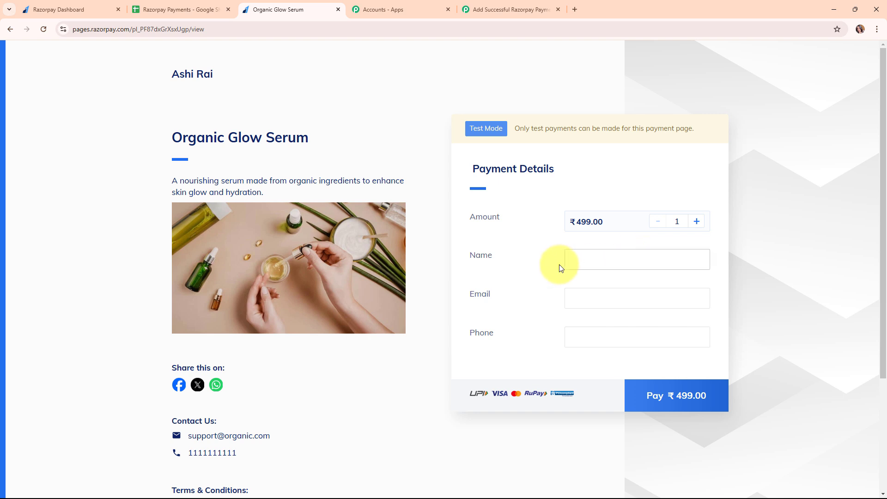
pyautogui.click(575, 263)
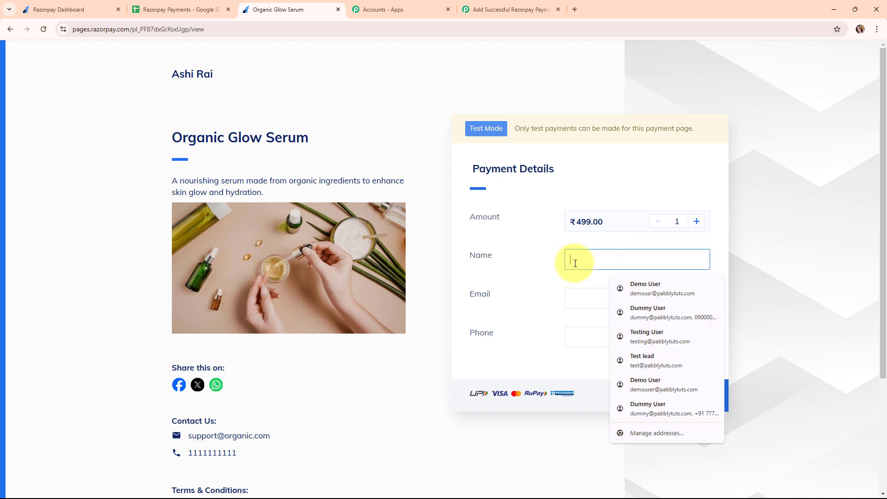
pyautogui.write('Test User')
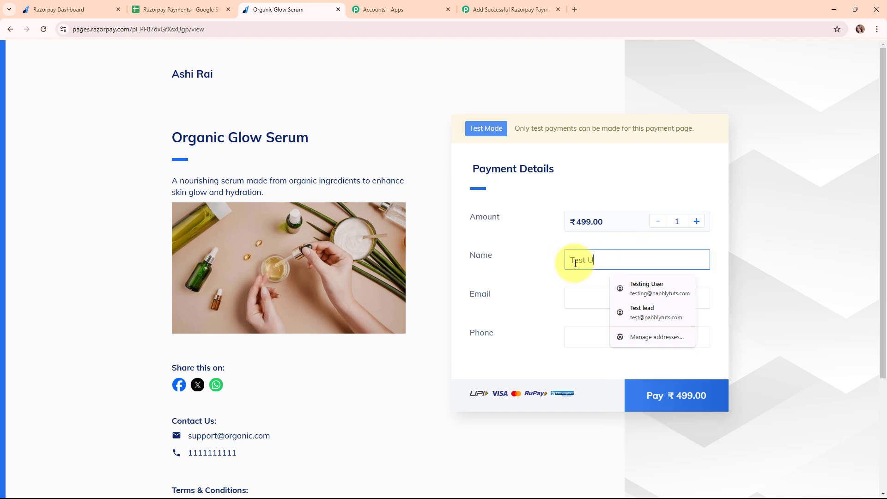
pyautogui.click(605, 298)
pyautogui.write('tes')
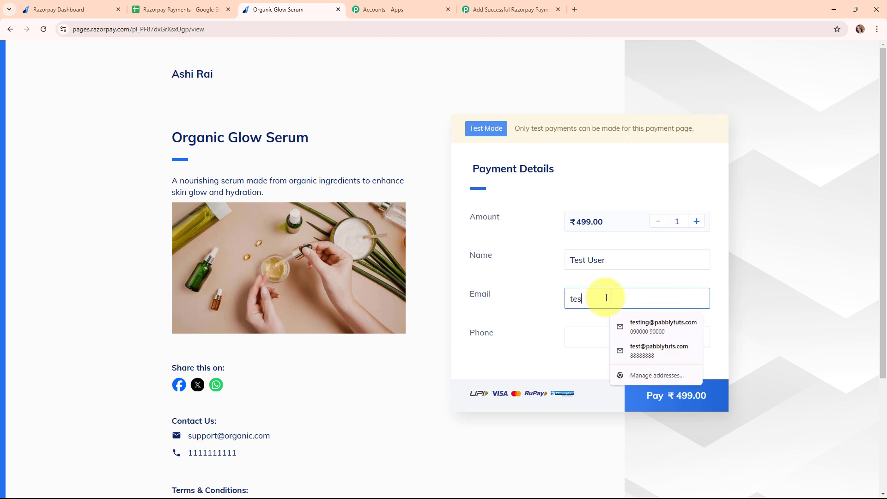
pyautogui.write('t@pabblytuts.com')
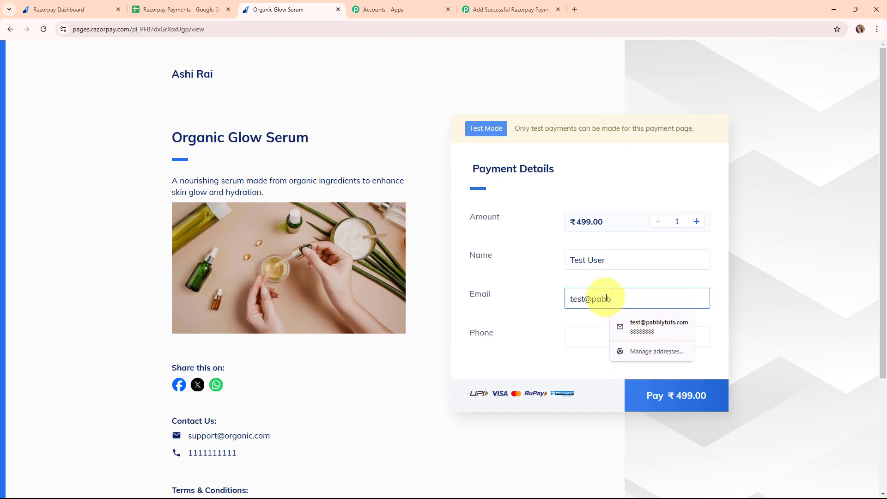
pyautogui.click(582, 339)
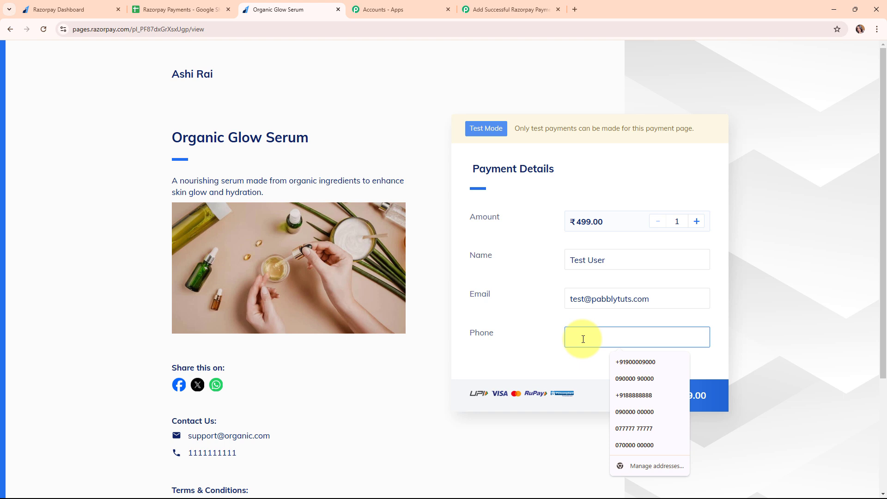
pyautogui.write('8686868686')
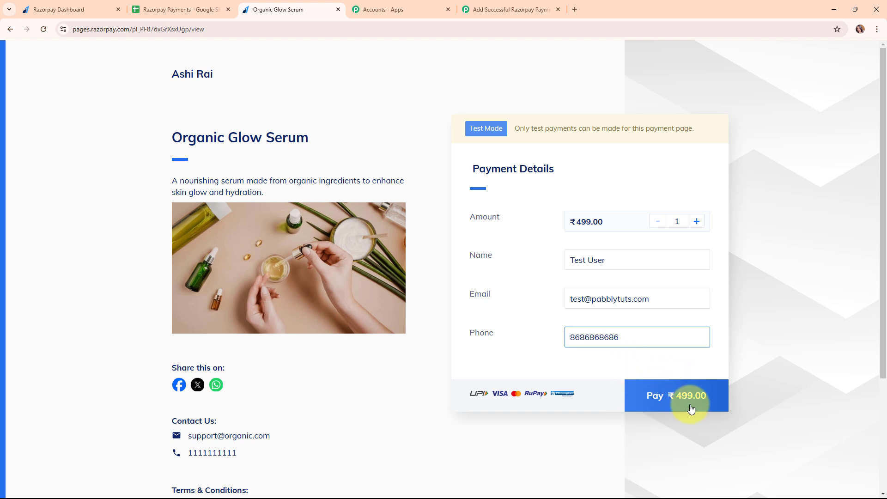
pyautogui.click(690, 407)
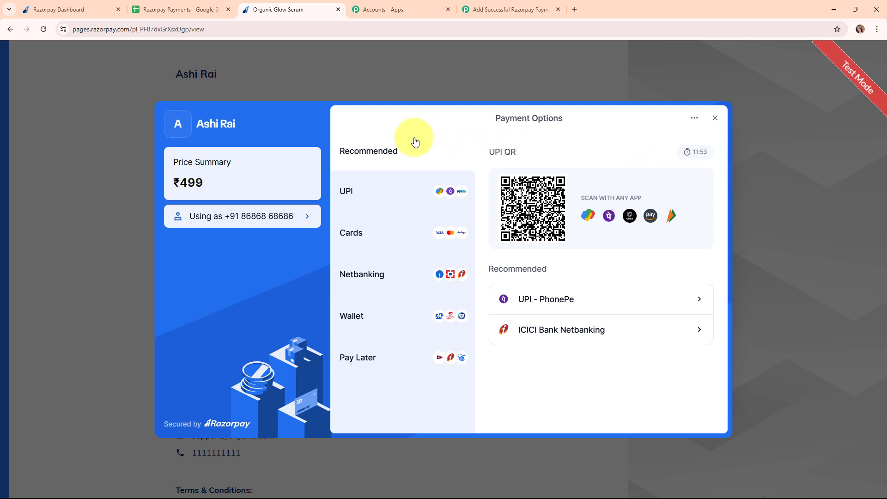
# Step: Pay via UPI using the success@razorpay test UPI ID
pyautogui.click(380, 195)
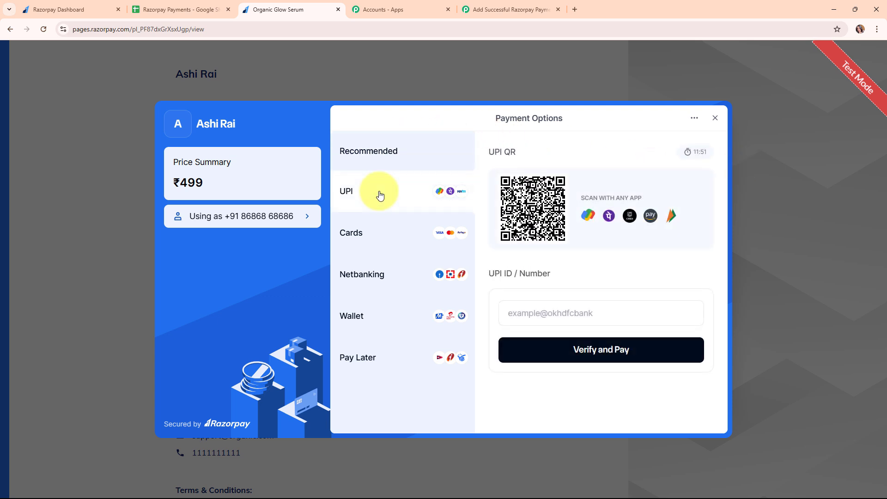
pyautogui.click(547, 305)
pyautogui.click(585, 340)
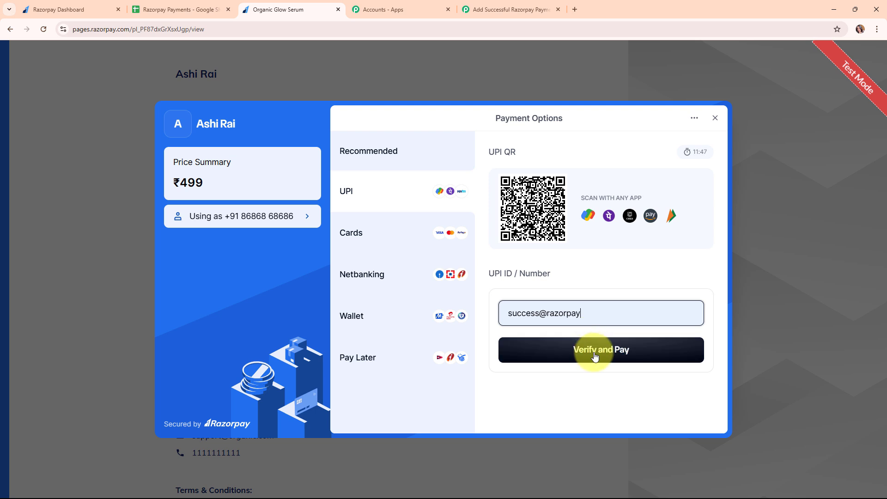
pyautogui.click(595, 353)
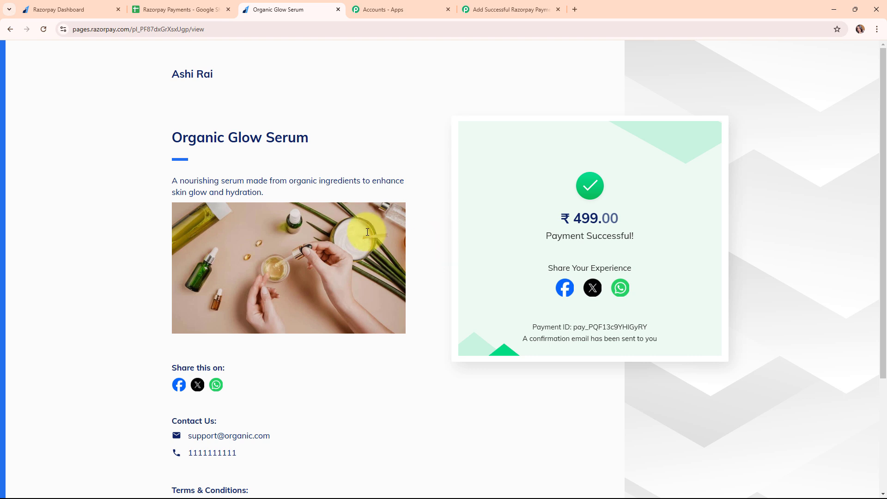
# Step: In the Pabbly trigger's Response Received, check the captured status and order ID values
pyautogui.click(497, 7)
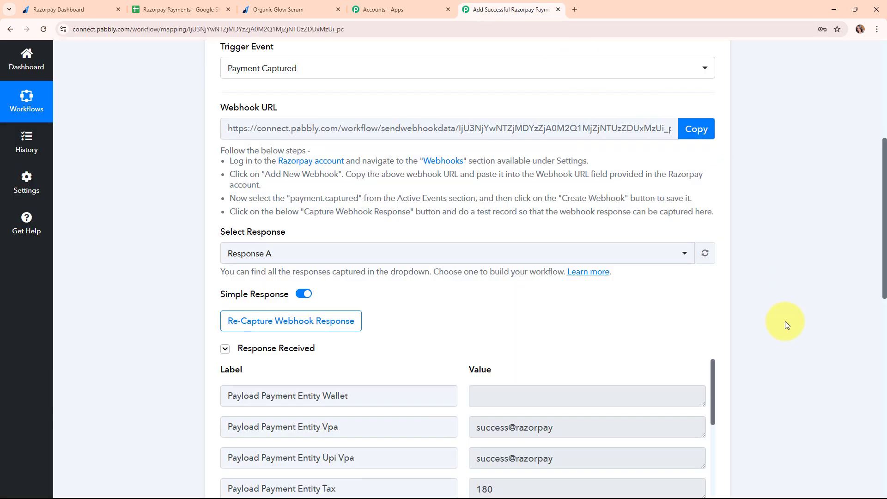
pyautogui.scroll(-6, 785, 321)
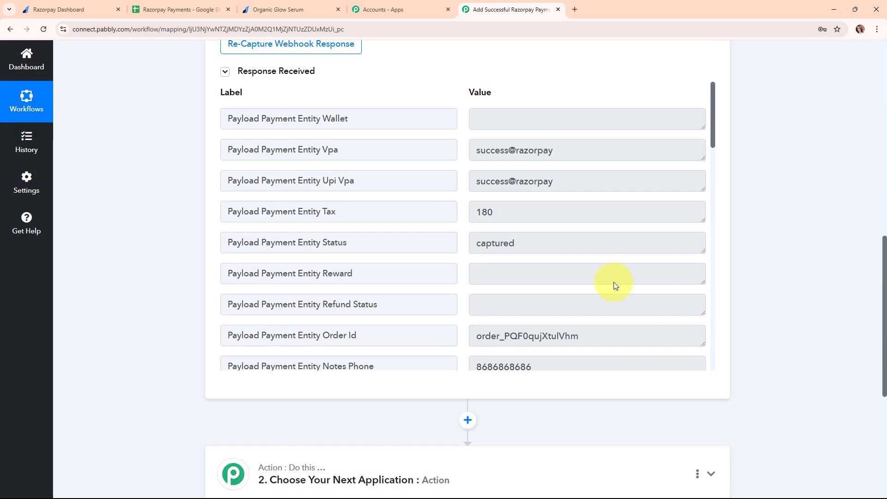
pyautogui.click(593, 240)
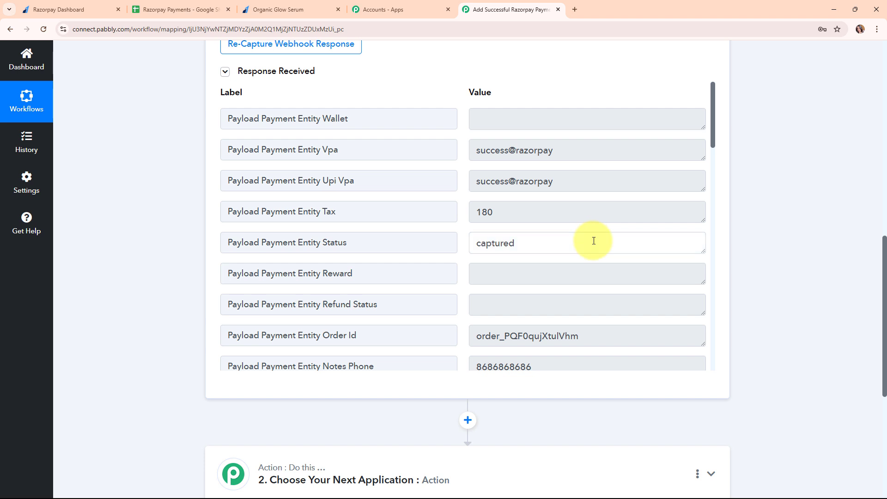
pyautogui.moveTo(593, 241); pyautogui.dragTo(448, 242)
pyautogui.scroll(-3, 588, 273)
pyautogui.moveTo(605, 201); pyautogui.dragTo(450, 202)
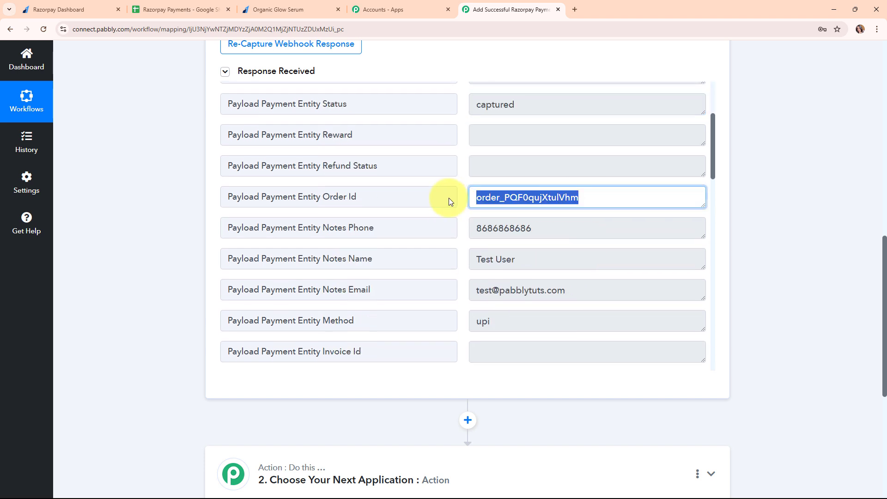
# Step: Check the phone, name, email and upi method values, then collapse the Razorpay trigger
pyautogui.doubleClick(518, 228)
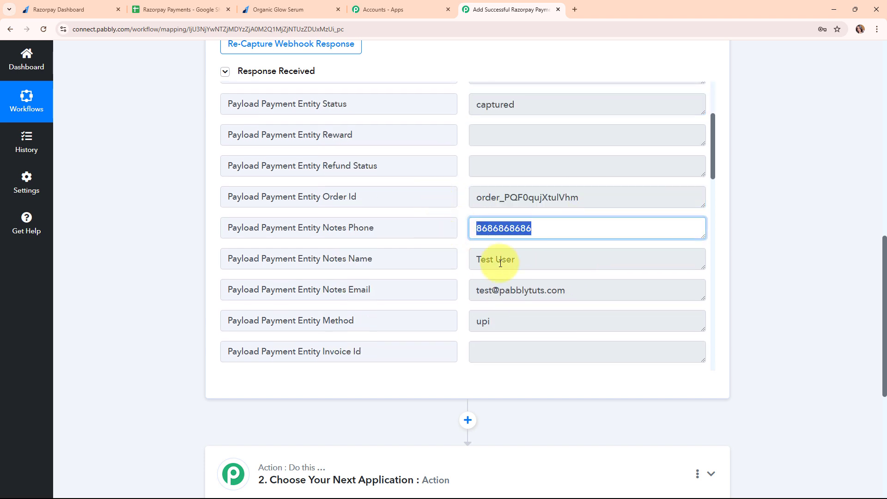
pyautogui.moveTo(531, 260); pyautogui.dragTo(444, 265)
pyautogui.moveTo(559, 292); pyautogui.dragTo(468, 296)
pyautogui.moveTo(503, 320); pyautogui.dragTo(443, 318)
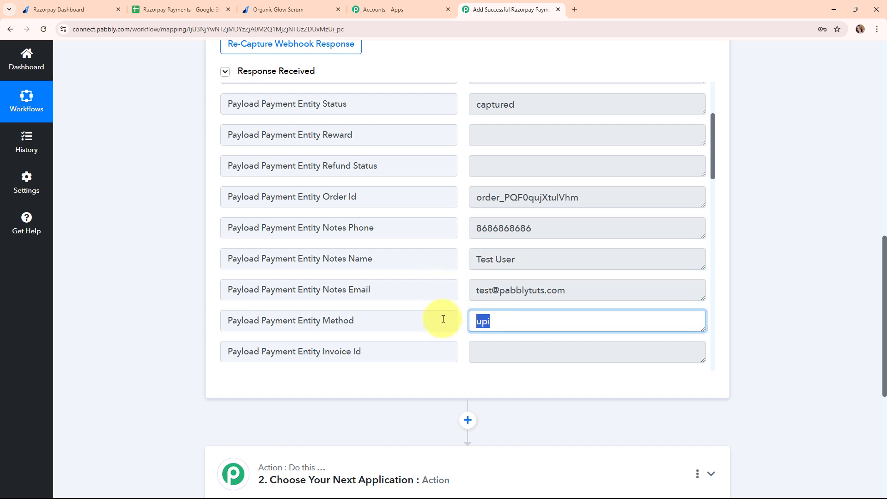
pyautogui.scroll(-10, 573, 246)
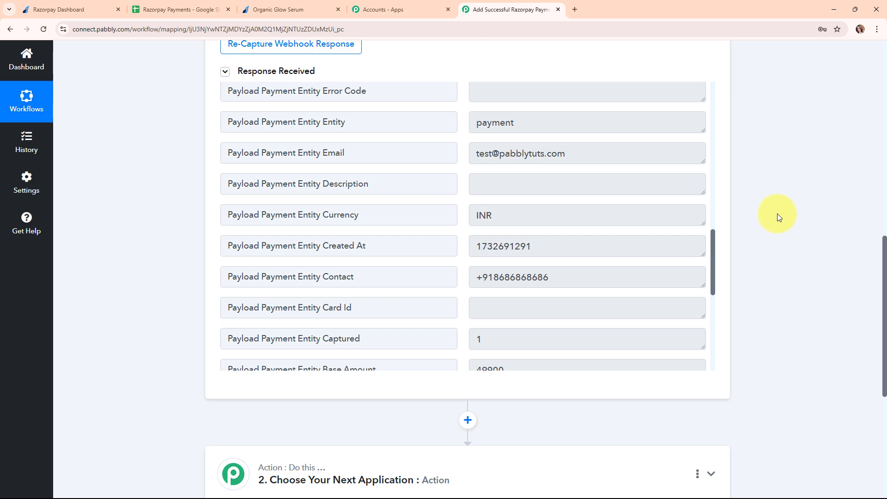
pyautogui.scroll(15, 777, 214)
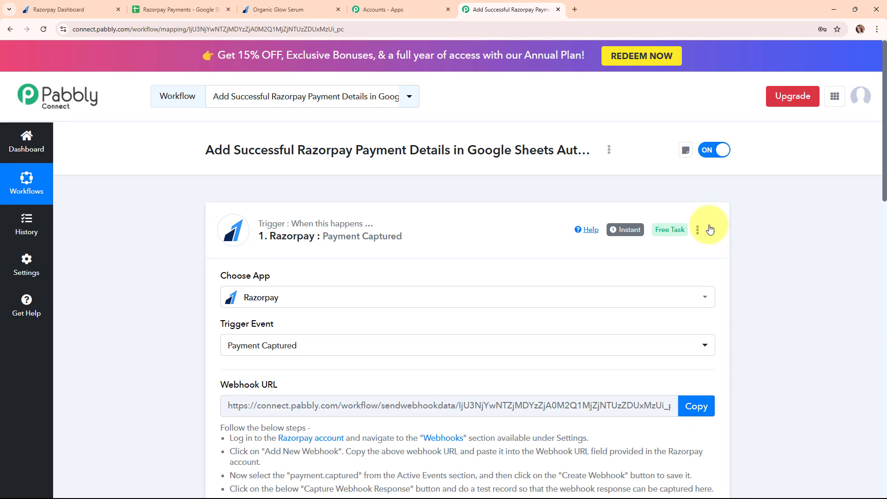
pyautogui.click(710, 229)
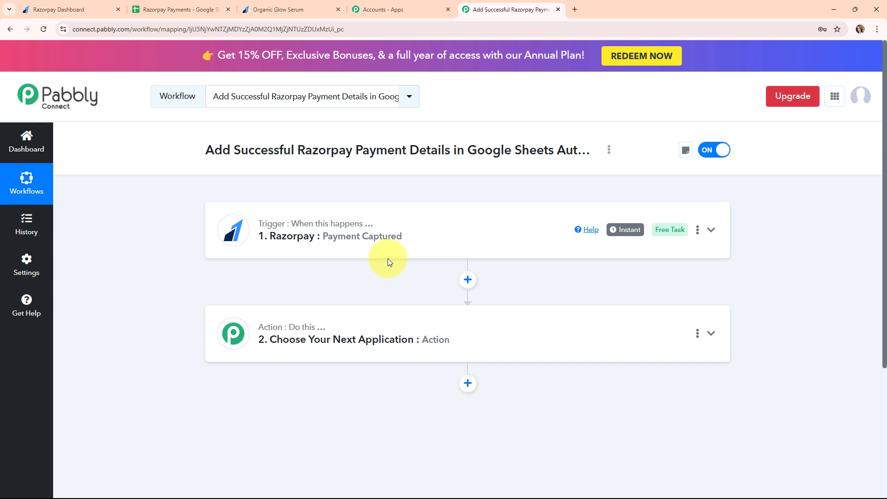
# Step: Expand the action step and choose Google Sheets as its app
pyautogui.click(428, 328)
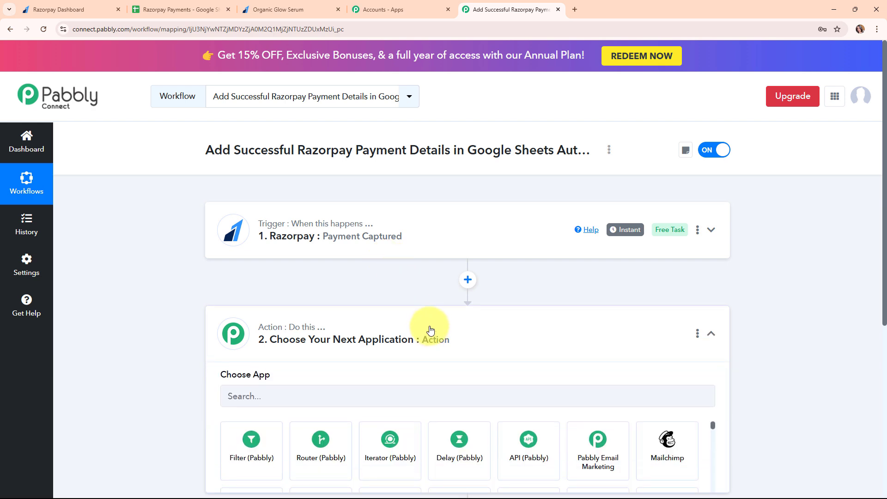
pyautogui.click(378, 244)
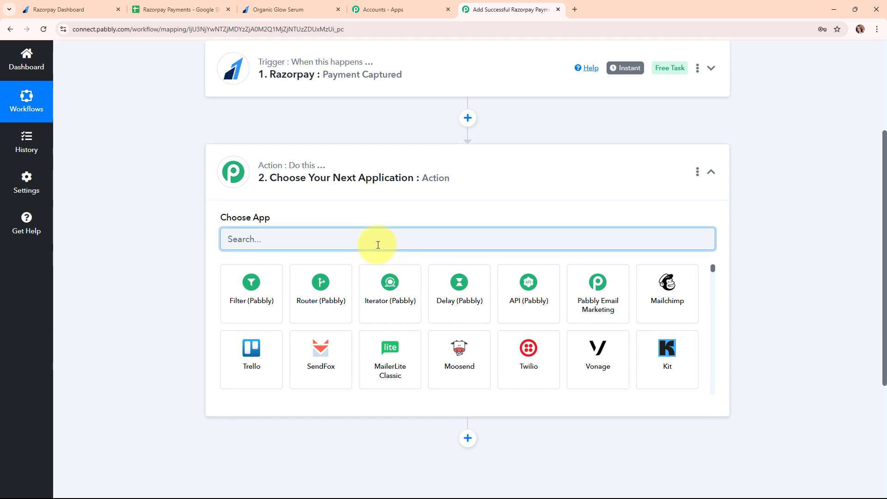
pyautogui.write('Googl')
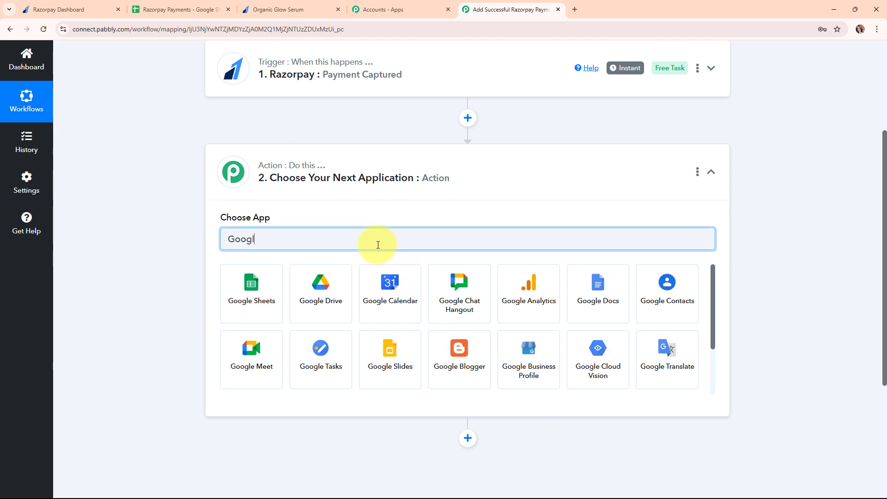
pyautogui.click(263, 310)
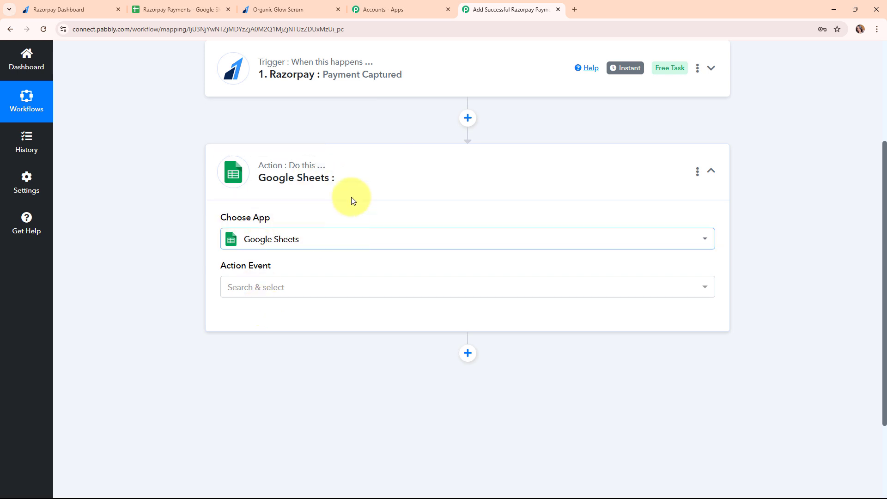
# Step: Set the action event to Add New Row and start a new Google Sheets connection
pyautogui.click(279, 291)
pyautogui.click(279, 292)
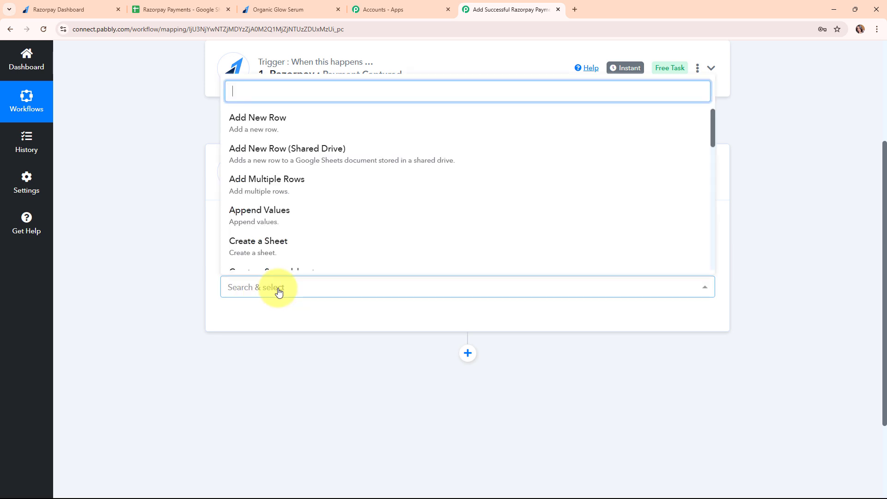
pyautogui.click(291, 119)
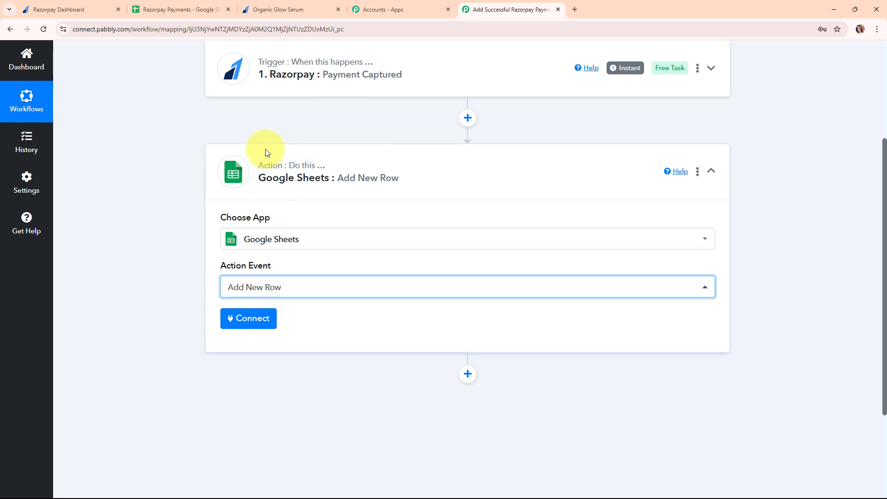
pyautogui.click(257, 323)
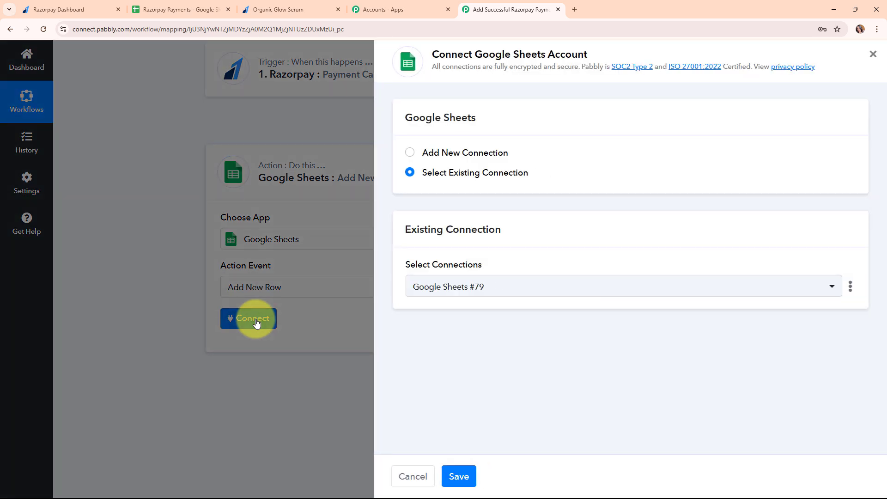
pyautogui.click(409, 152)
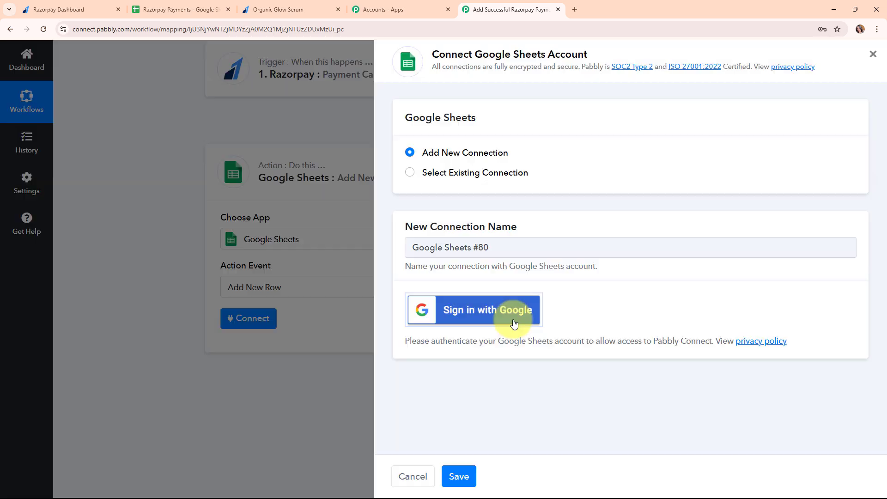
# Step: Sign in with Google, choose the account, and allow Pabbly access to Google Sheets
pyautogui.click(514, 323)
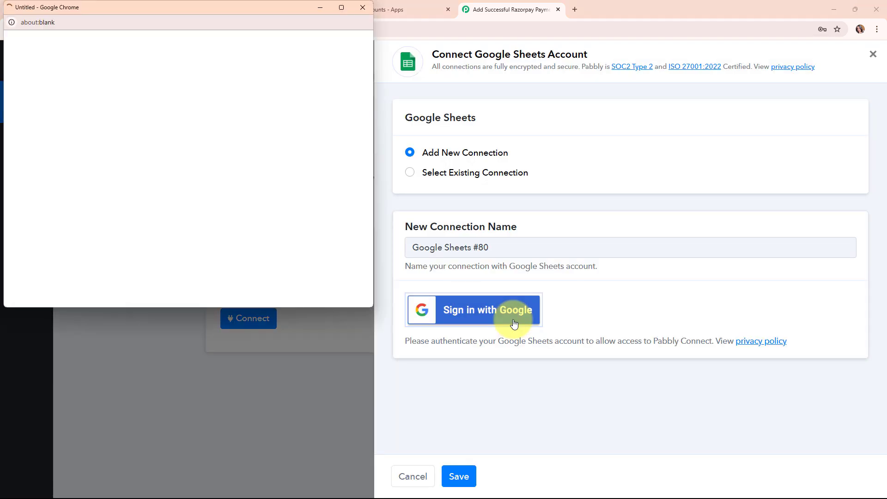
pyautogui.click(310, 104)
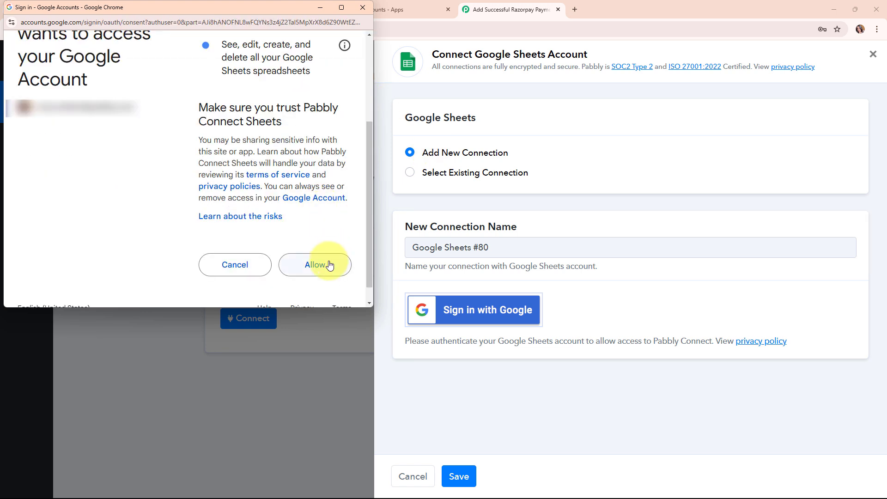
pyautogui.click(330, 264)
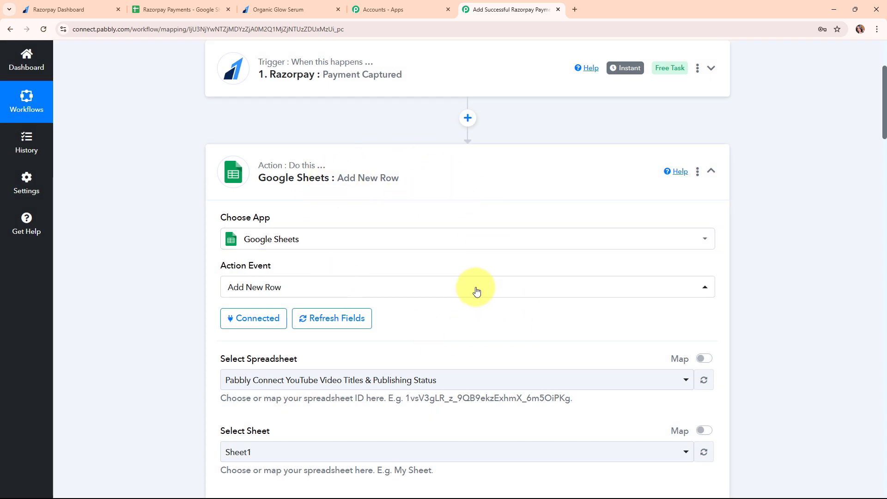
# Step: Check the Razorpay Payments spreadsheet's columns, then come back to the workflow
pyautogui.scroll(-4, 436, 310)
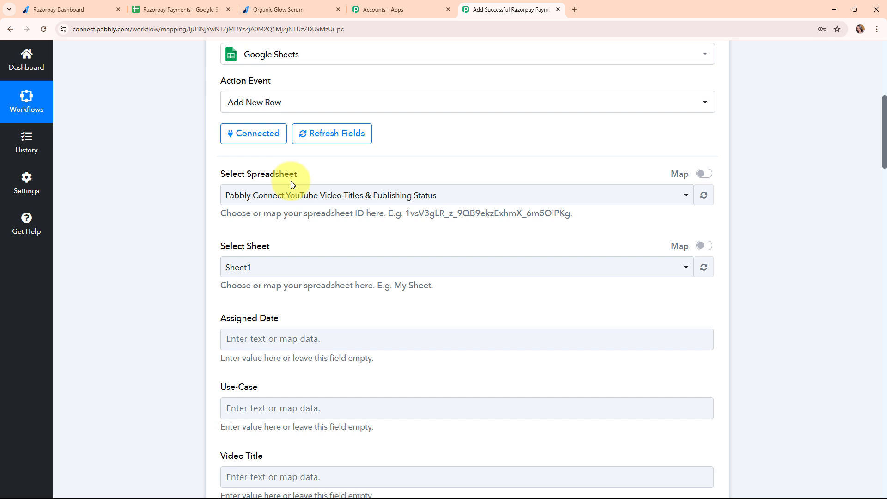
pyautogui.click(182, 5)
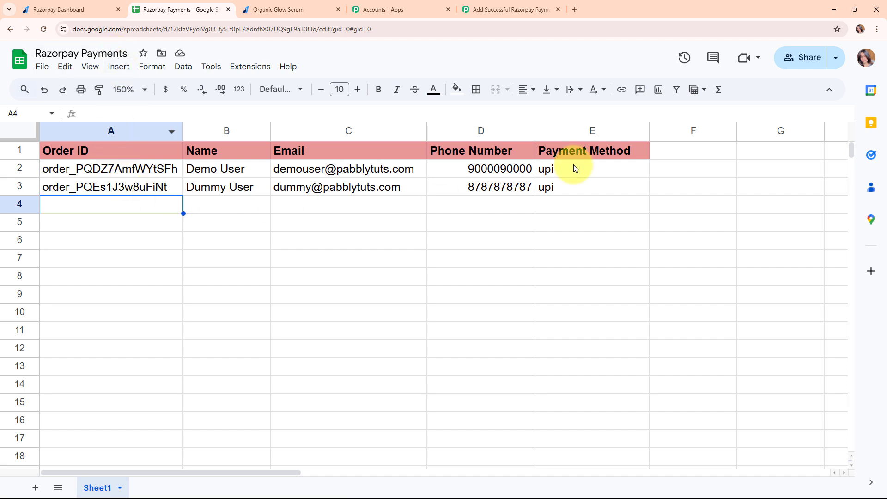
pyautogui.click(502, 7)
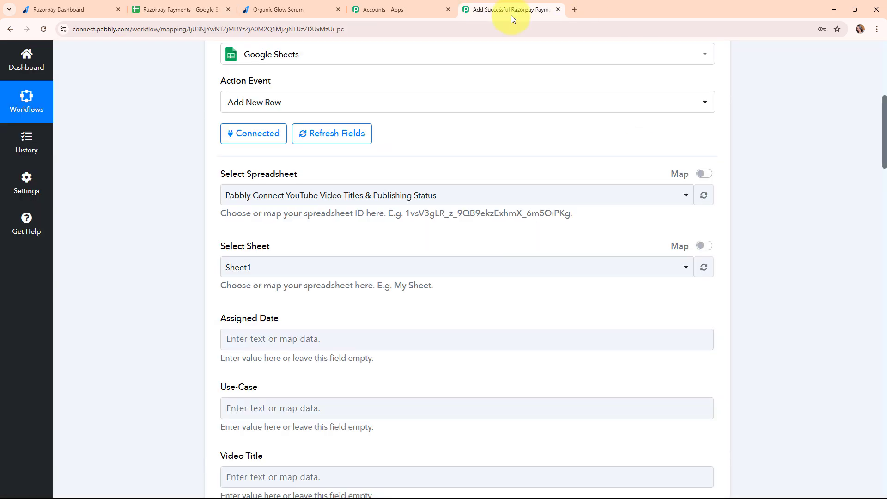
# Step: Target the Razorpay Payments spreadsheet's Sheet1 and compare its fields with the spreadsheet
pyautogui.click(378, 195)
pyautogui.click(381, 271)
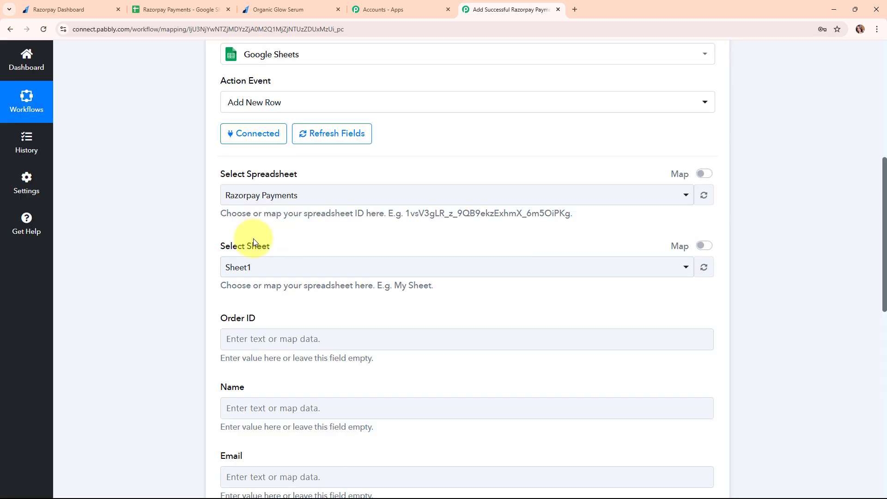
pyautogui.click(268, 267)
pyautogui.click(279, 326)
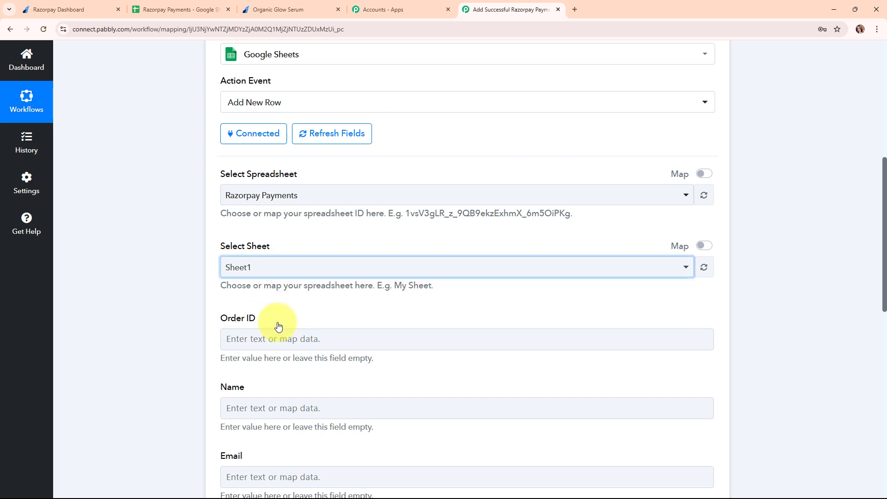
pyautogui.scroll(-5, 421, 288)
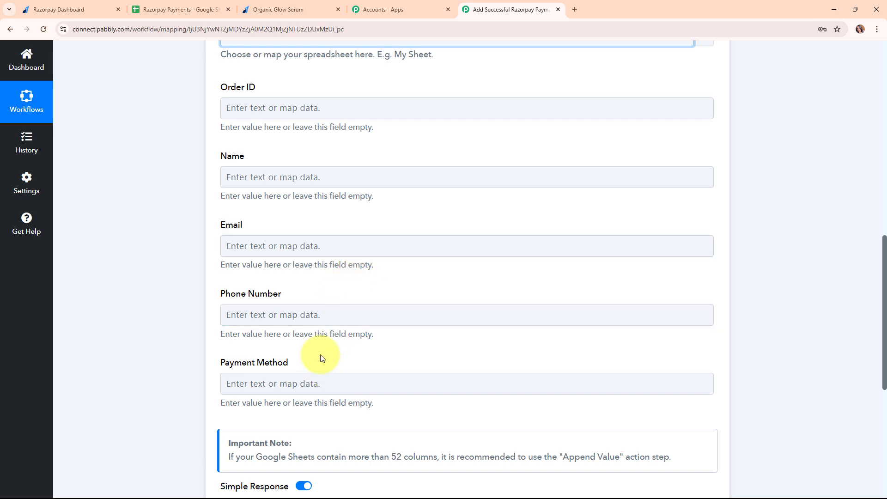
pyautogui.click(168, 6)
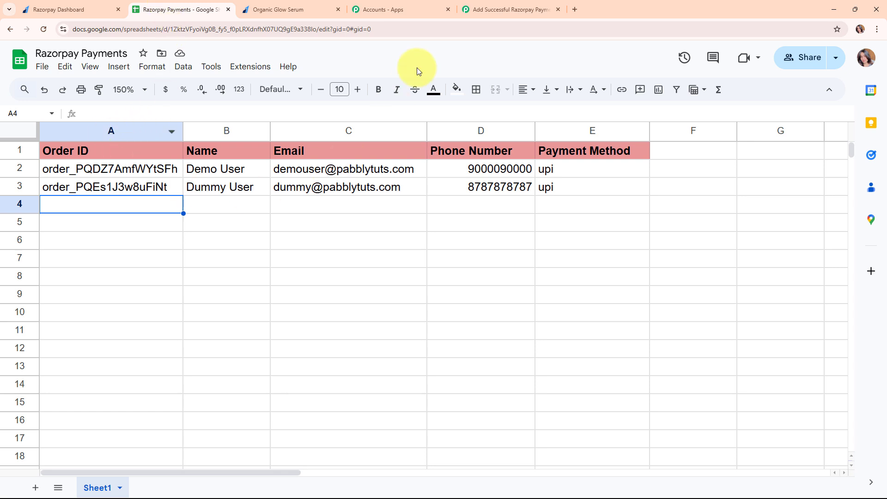
pyautogui.click(459, 4)
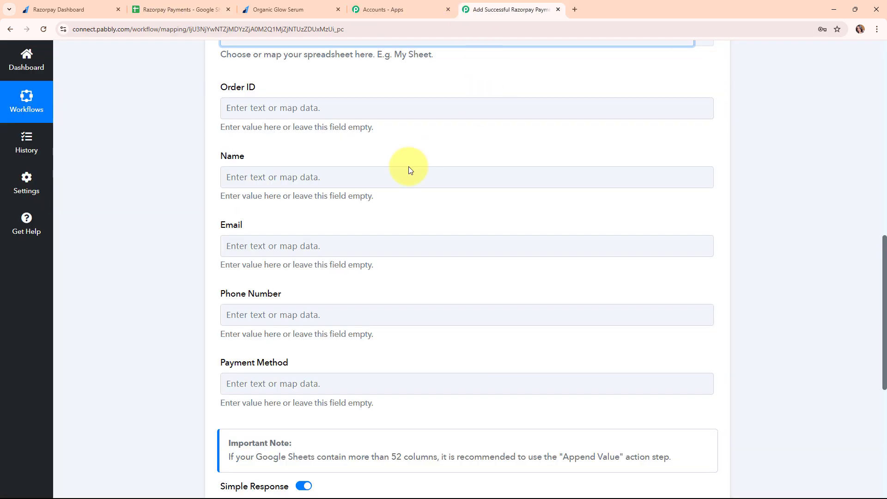
# Step: Map the payment's Order Id into the Order ID field
pyautogui.click(277, 106)
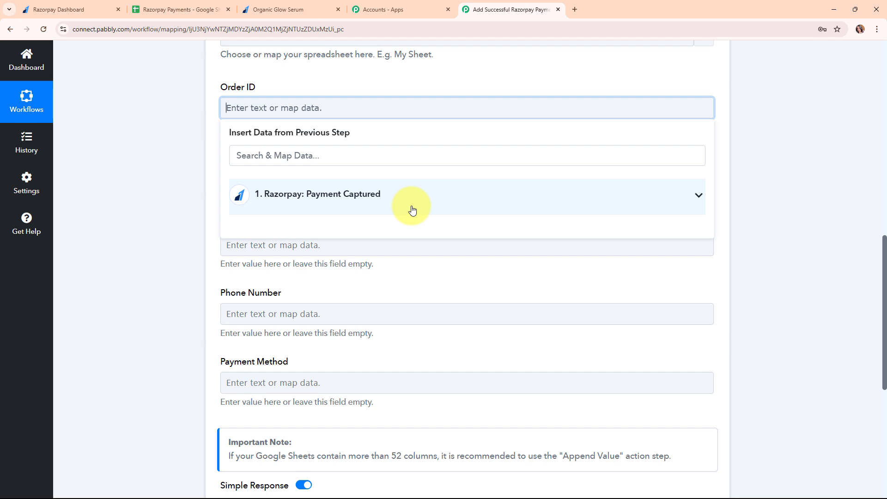
pyautogui.click(341, 164)
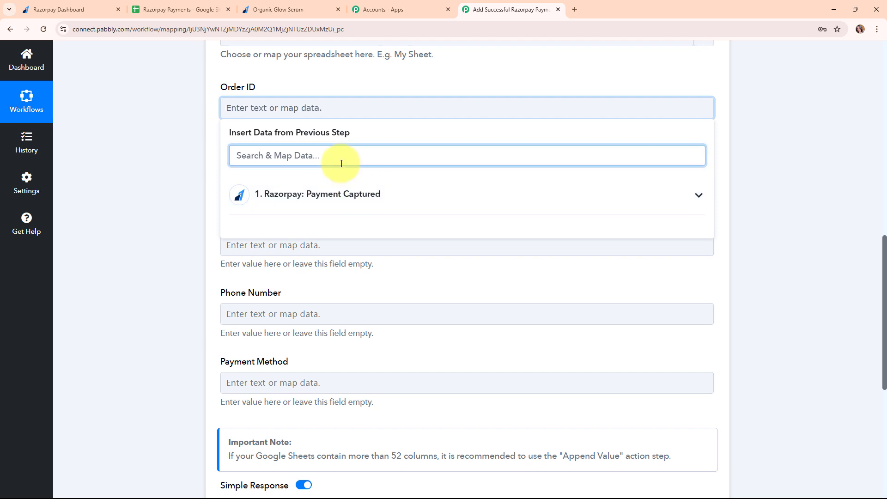
pyautogui.write('ord')
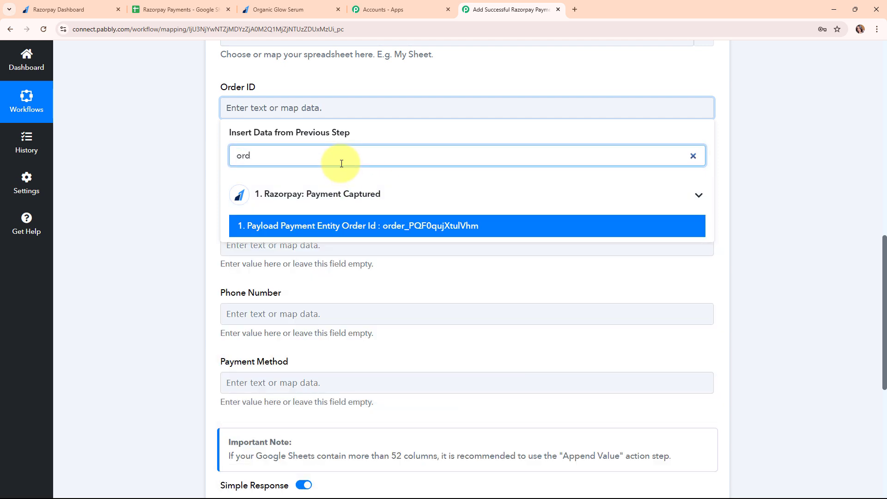
pyautogui.click(405, 226)
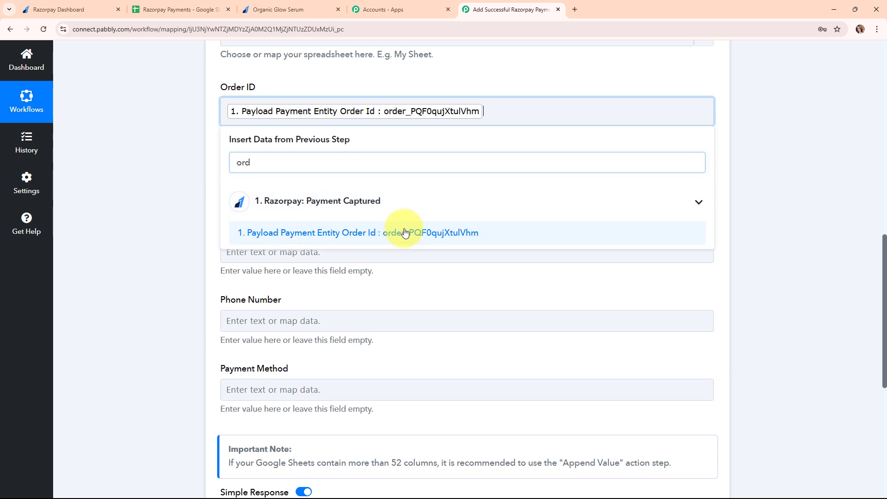
# Step: Map the notes name value into the Name field
pyautogui.click(333, 182)
pyautogui.click(345, 269)
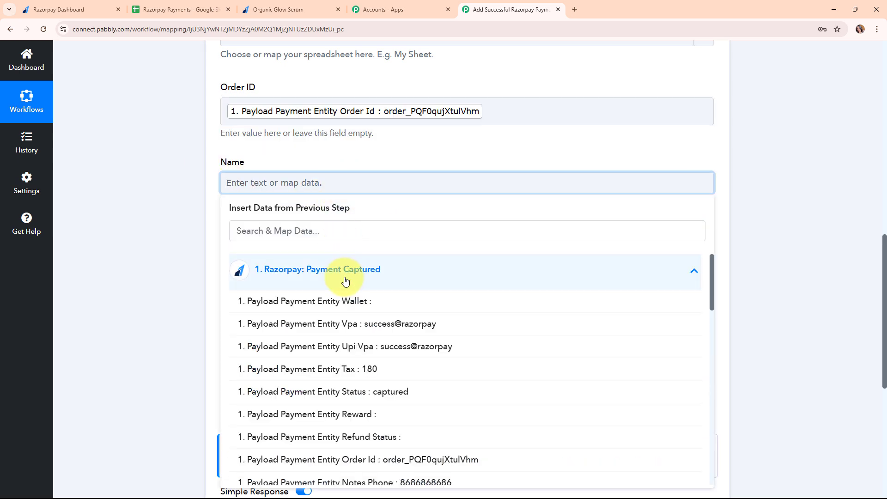
pyautogui.click(341, 227)
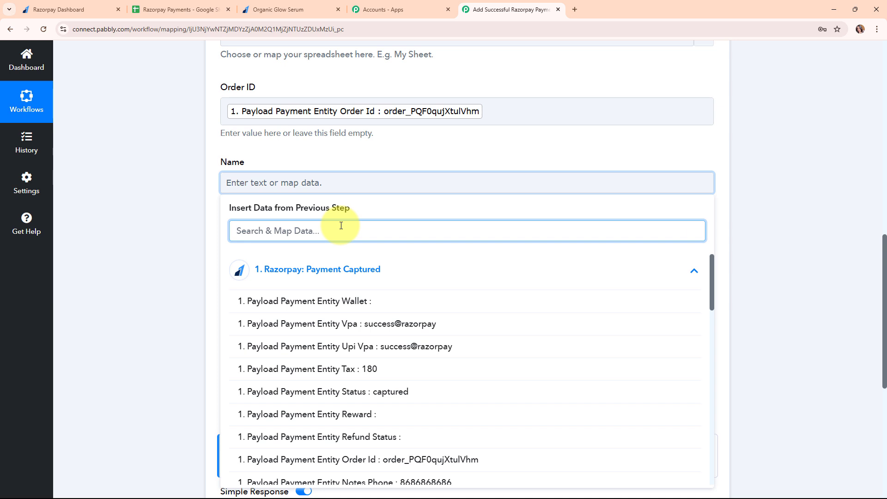
pyautogui.write('na')
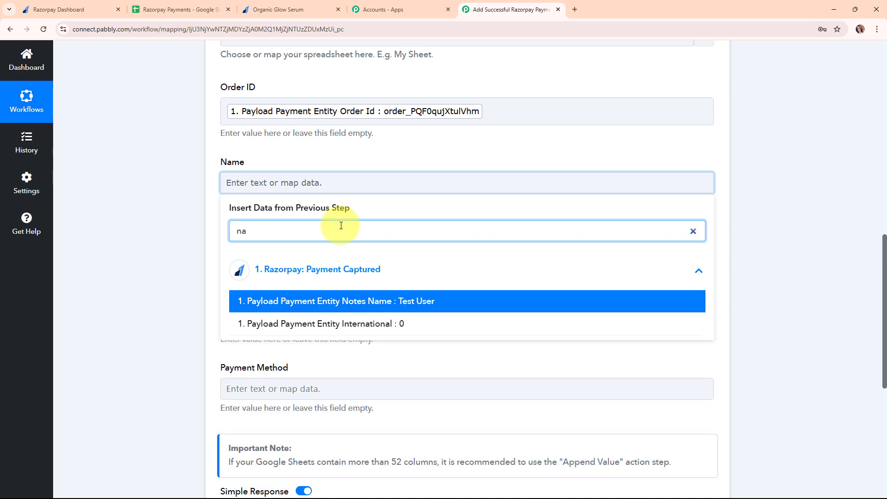
pyautogui.click(364, 298)
pyautogui.click(233, 239)
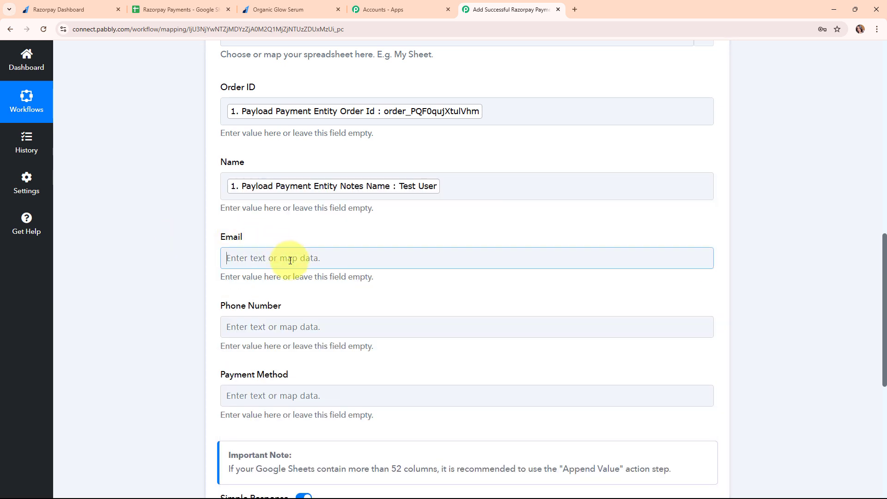
# Step: Map the payment's email into Email and the notes phone into Phone Number
pyautogui.click(309, 257)
pyautogui.click(298, 305)
pyautogui.write('@')
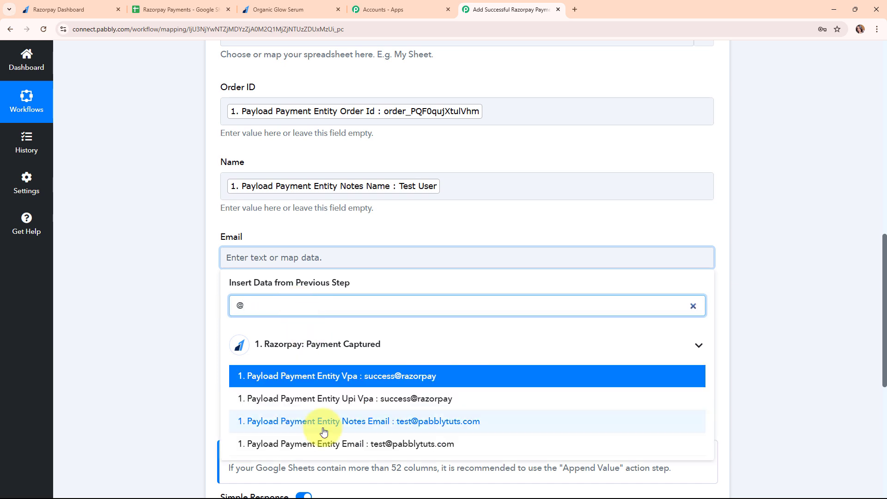
pyautogui.click(303, 443)
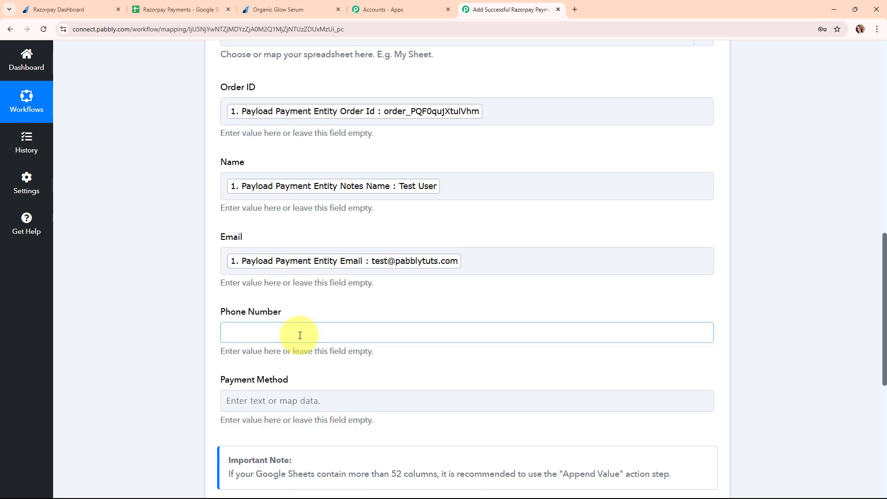
pyautogui.click(295, 333)
pyautogui.click(306, 380)
pyautogui.write('ph')
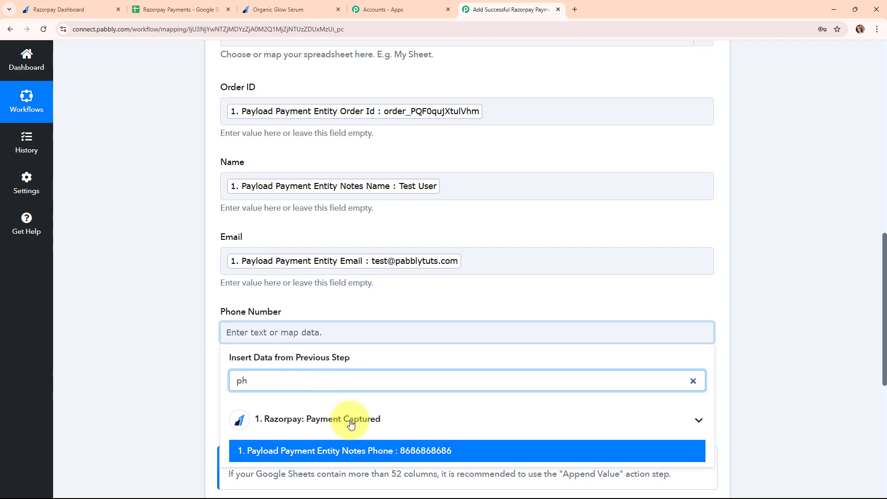
pyautogui.click(327, 450)
# Step: Map the payment Method value into the Payment Method field
pyautogui.scroll(-3, 502, 342)
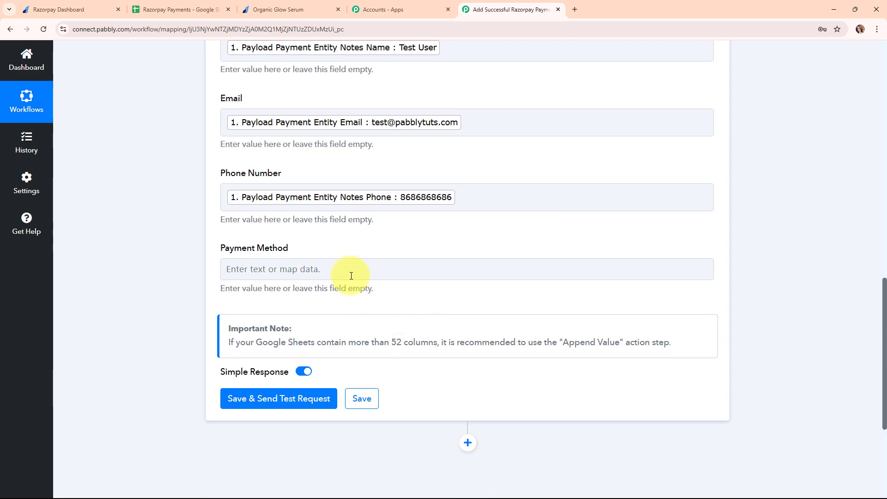
pyautogui.click(353, 269)
pyautogui.click(356, 315)
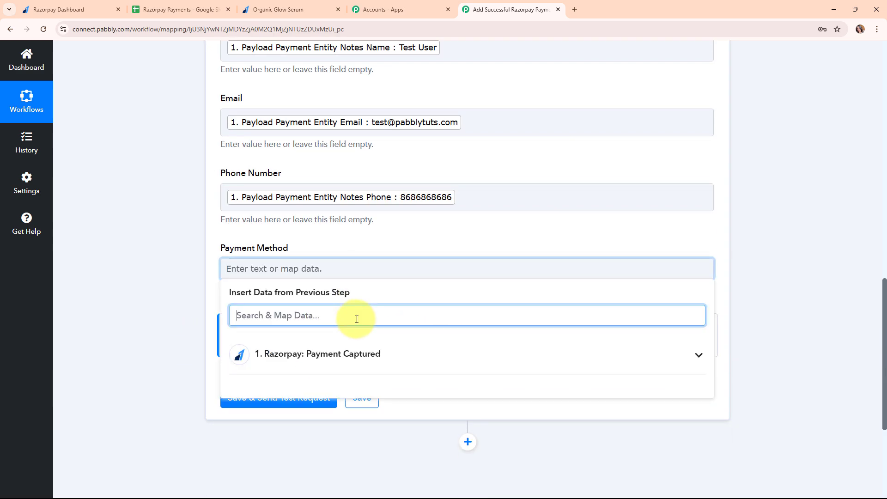
pyautogui.write('met')
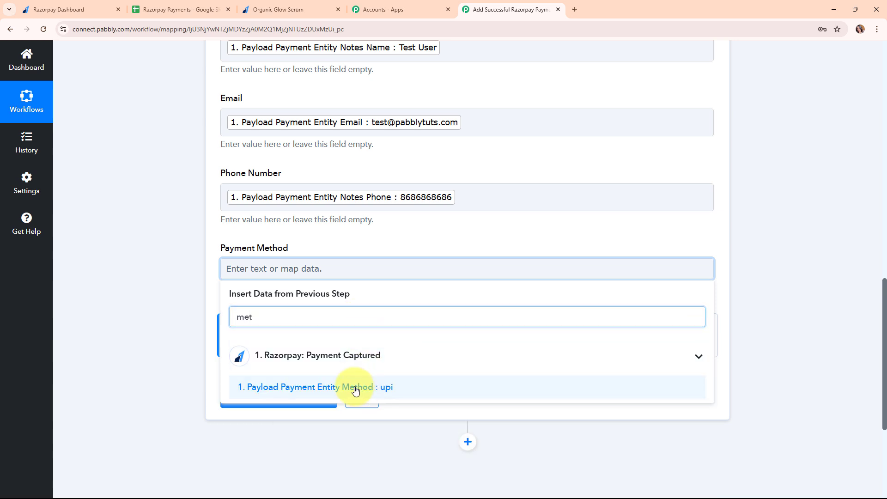
pyautogui.click(355, 391)
pyautogui.click(148, 273)
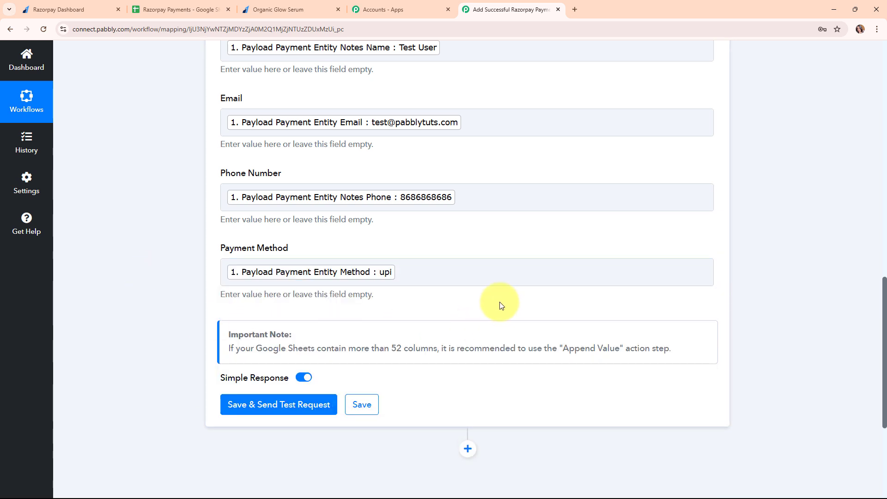
pyautogui.scroll(-2, 501, 305)
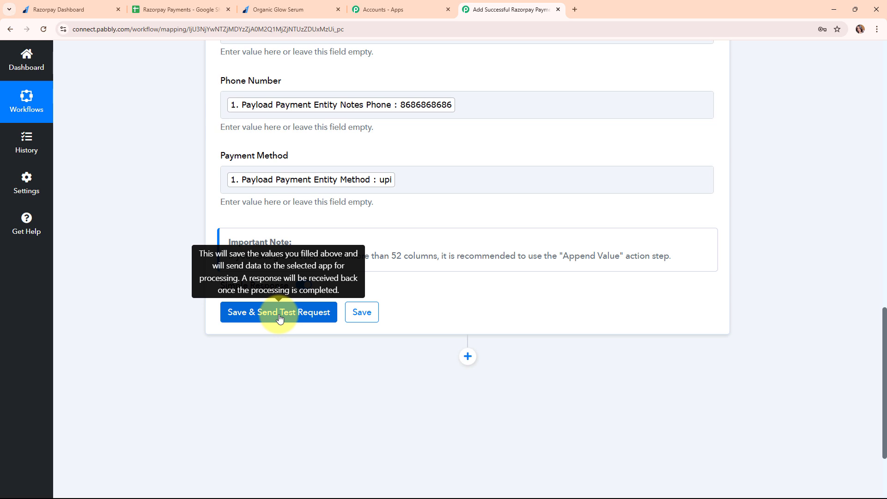
# Step: Save the Add New Row action, send a test row, review the response, and collapse the step
pyautogui.click(279, 318)
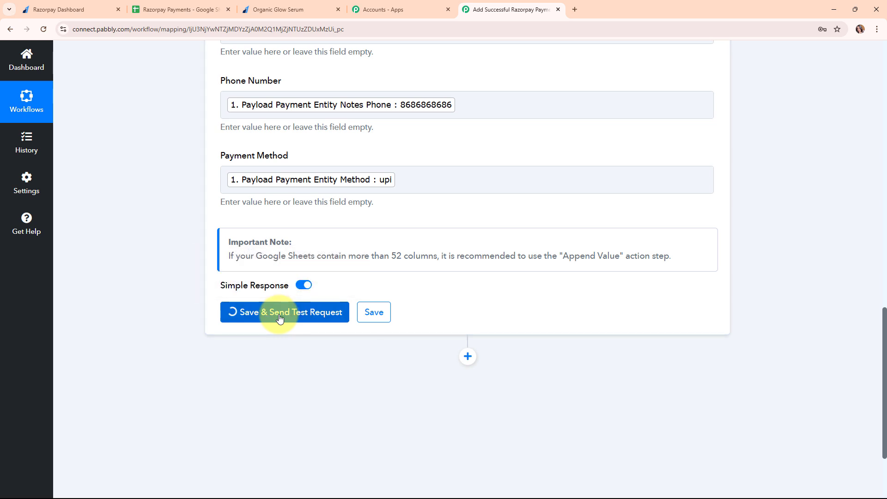
pyautogui.scroll(-3, 683, 322)
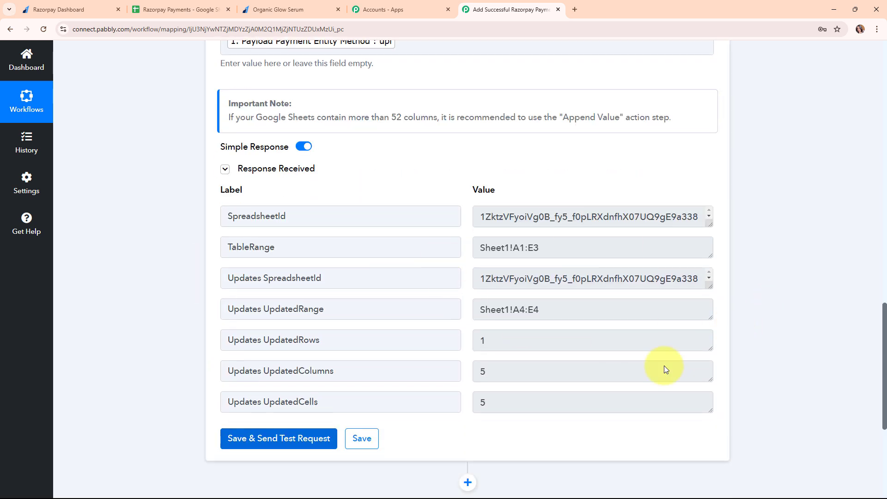
pyautogui.scroll(10, 769, 303)
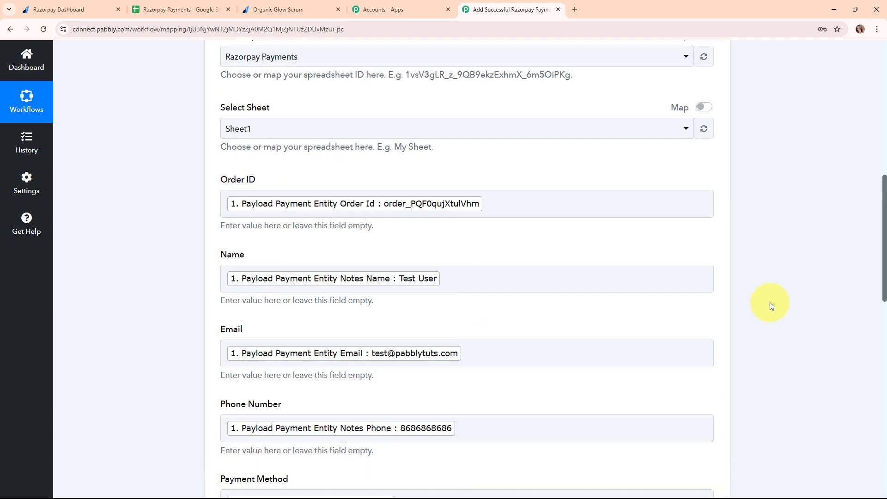
pyautogui.scroll(8, 770, 302)
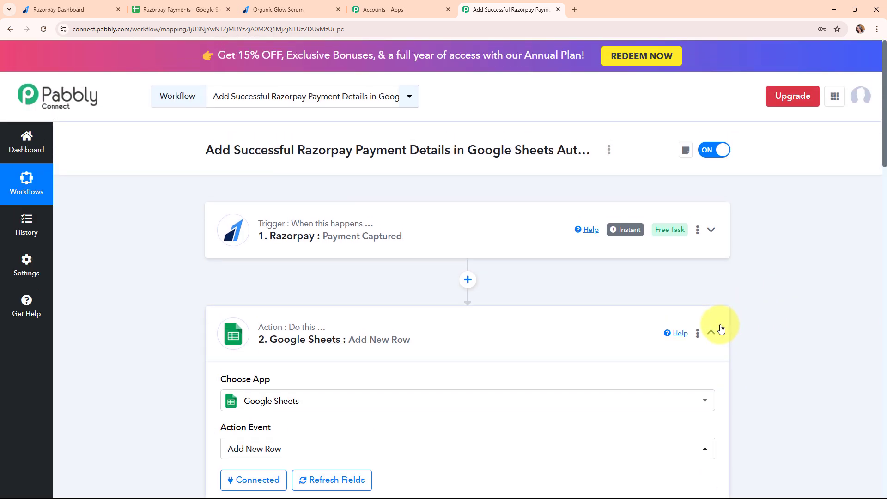
pyautogui.click(720, 329)
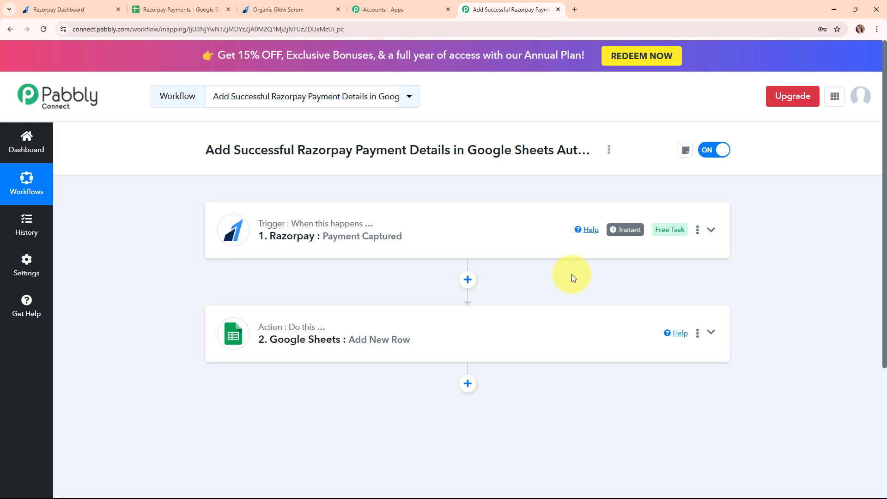
# Step: Check cells A4 through E4 in Razorpay Payments for the test payment, then return to Pabbly
pyautogui.click(177, 9)
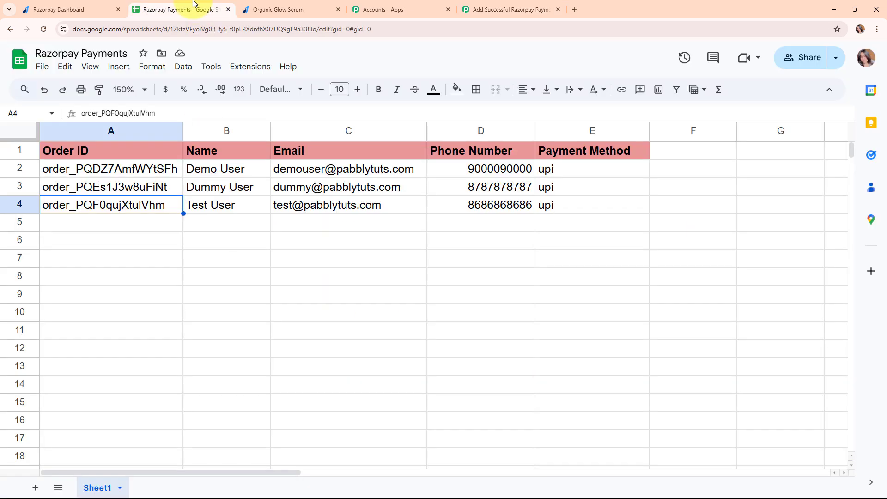
pyautogui.click(149, 228)
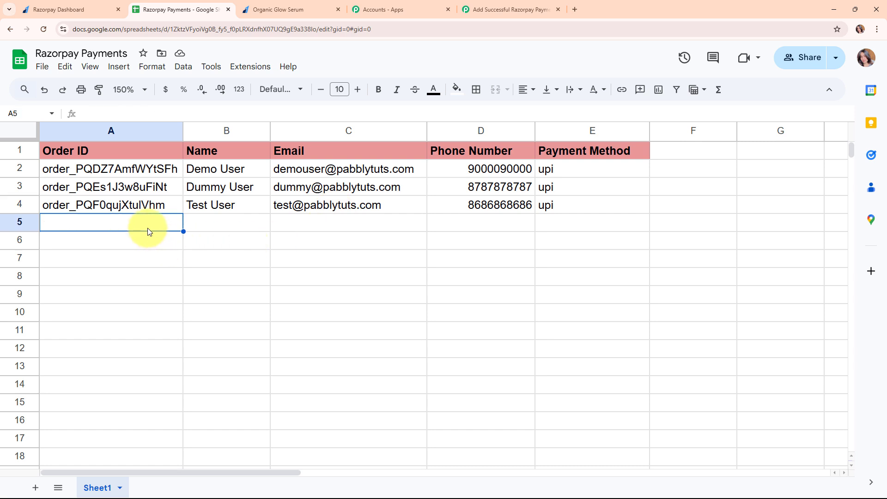
pyautogui.click(149, 205)
pyautogui.click(228, 203)
pyautogui.click(398, 205)
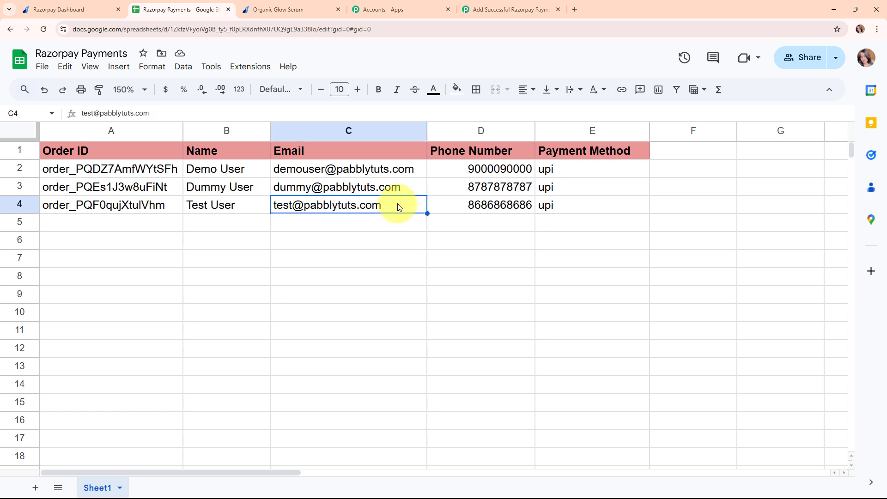
pyautogui.click(506, 205)
pyautogui.click(615, 204)
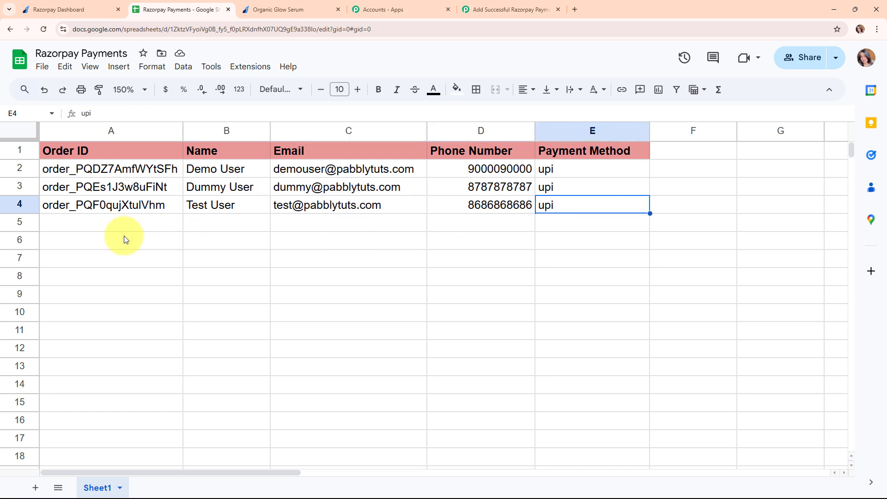
pyautogui.click(105, 226)
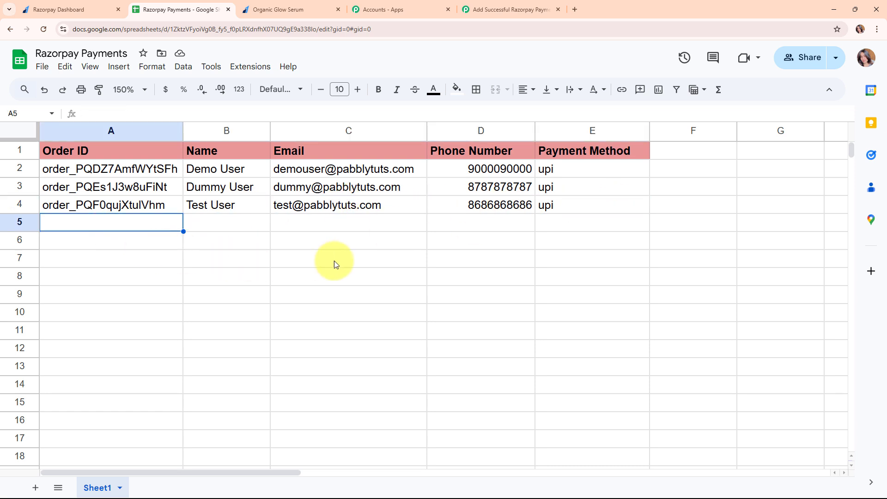
pyautogui.click(535, 6)
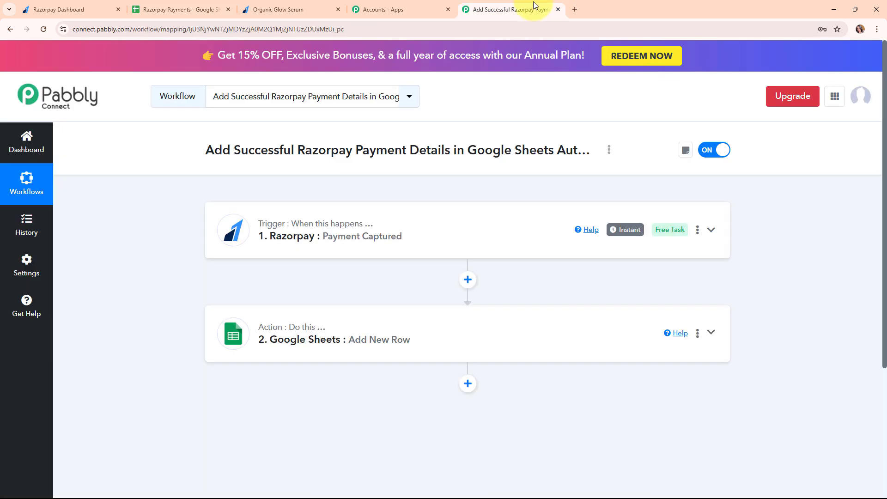